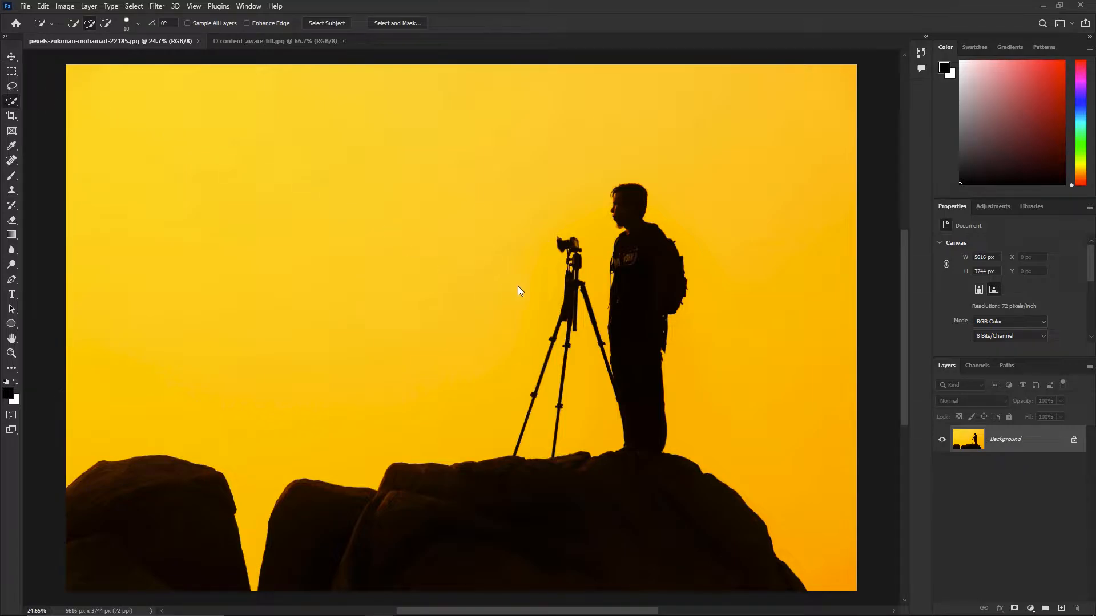
Select the man and his tripod with the Object Selection tool and open the selection in Content-Aware Fill.
key("shift+w")
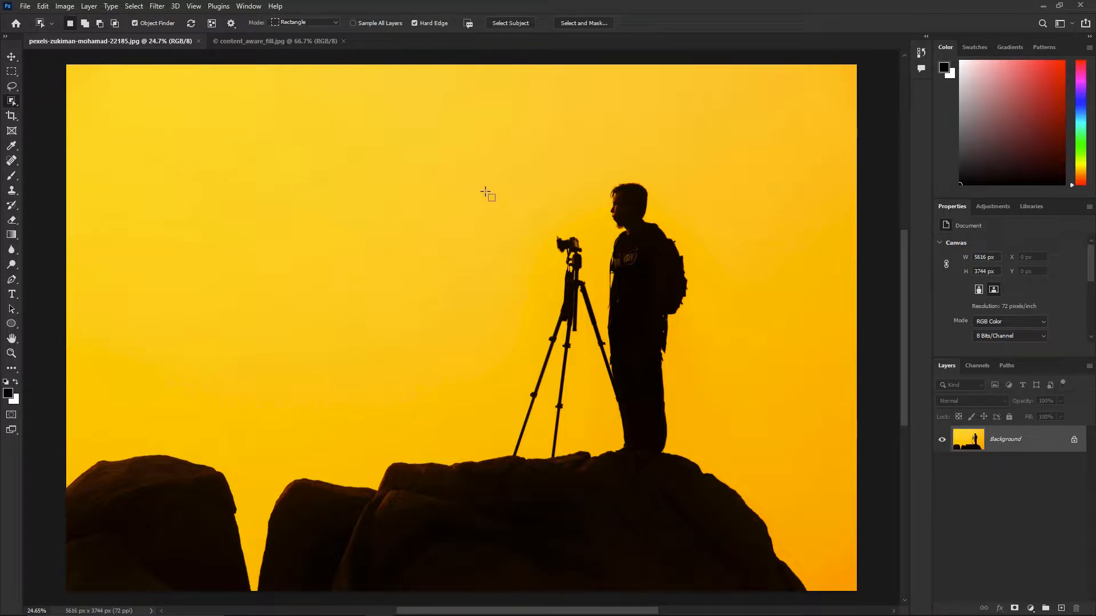
left_click_drag(470, 165, 705, 456)
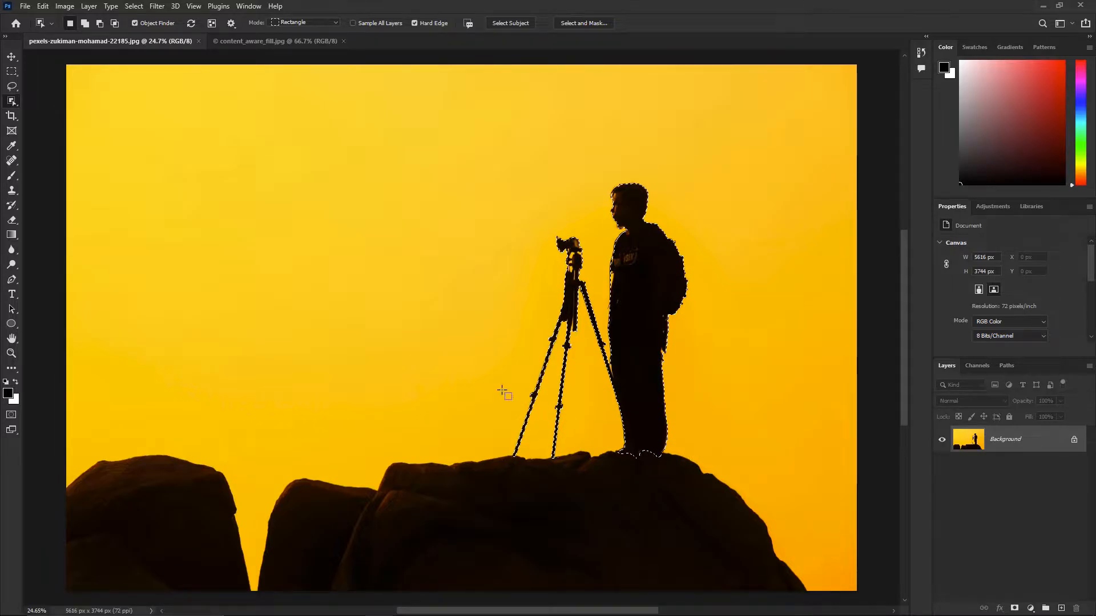
left_click(44, 6)
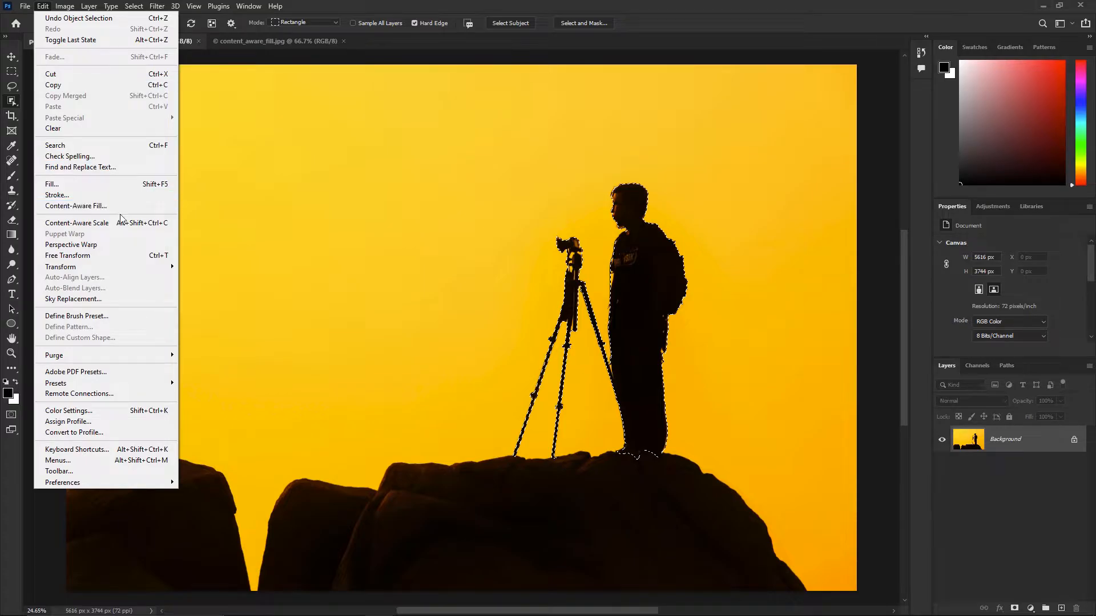
left_click(140, 204)
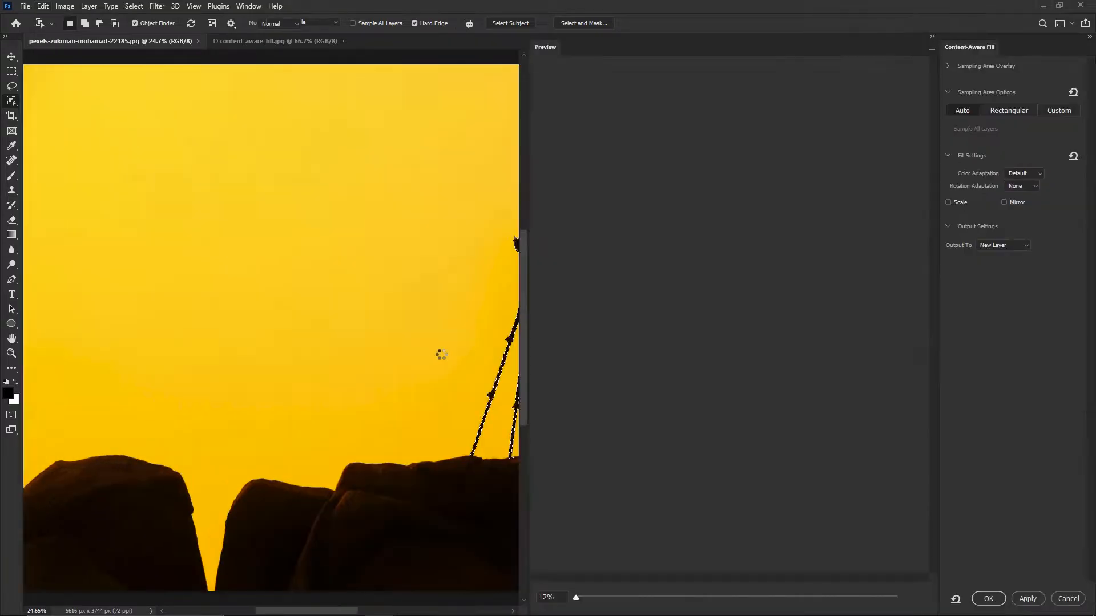
scroll(391, 411, "down", 1)
scroll(335, 361, "down", 2)
left_click_drag(339, 611, 366, 612)
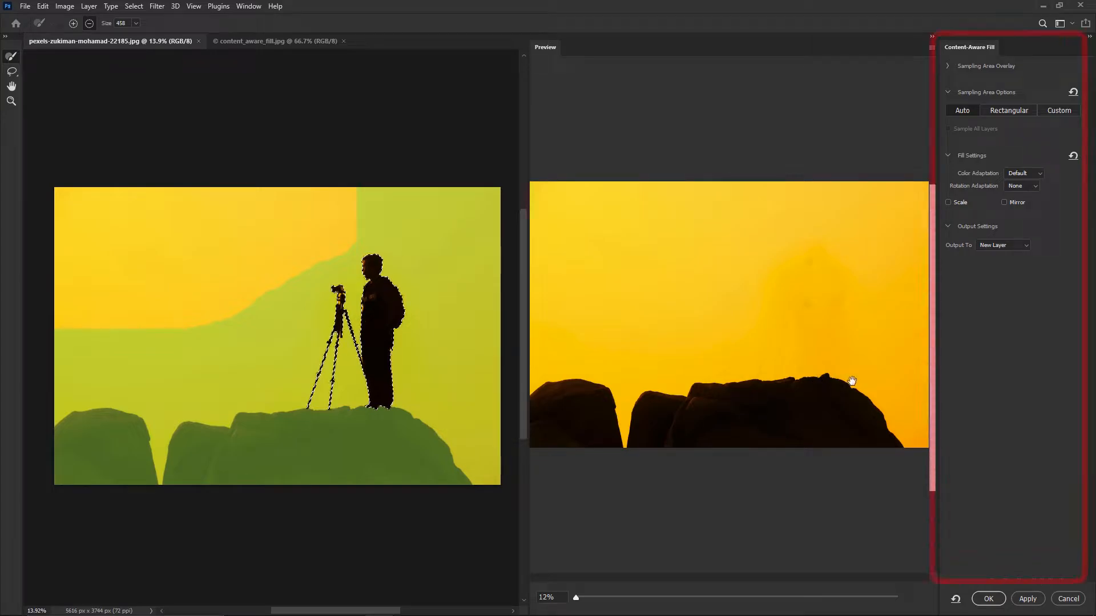
Expand the Sampling Area Overlay settings and magnify the preview to 31% to examine the filled sky for leftover traces.
left_click(949, 66)
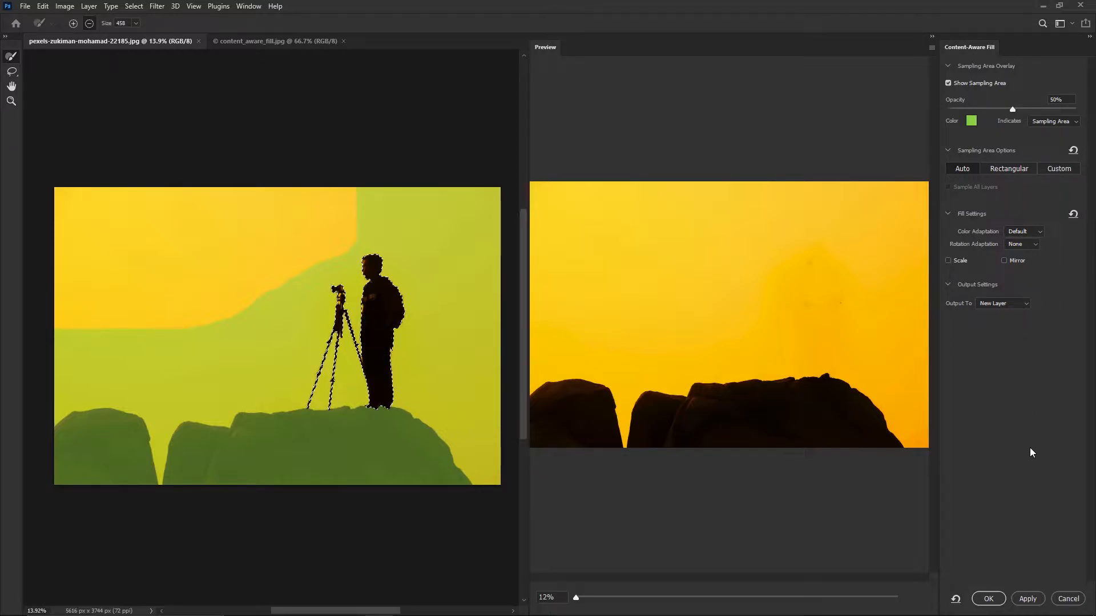
left_click_drag(575, 600, 583, 598)
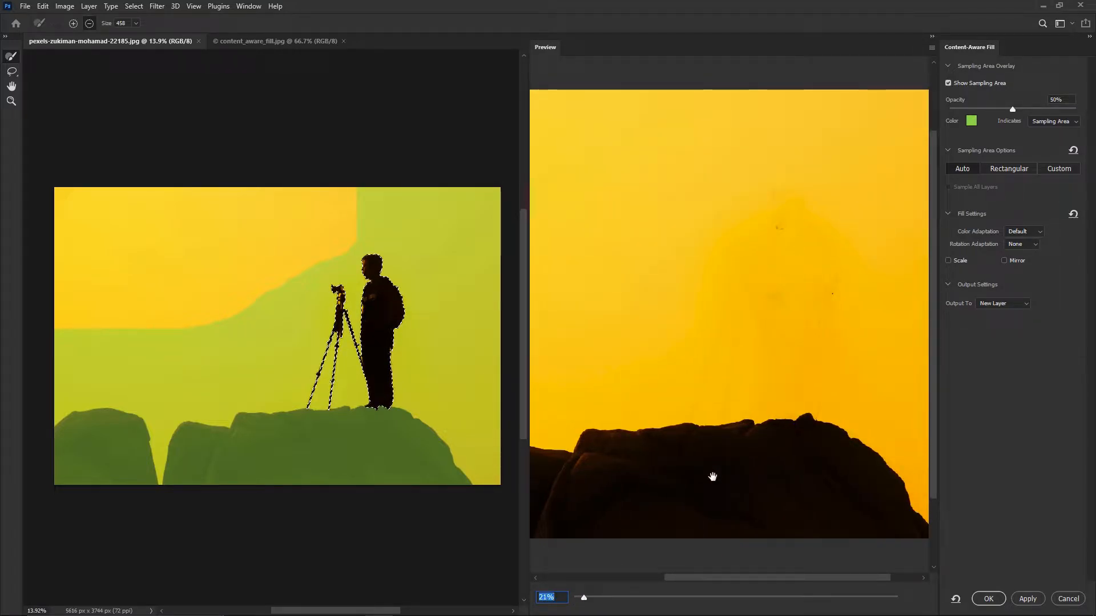
left_click_drag(584, 597, 591, 598)
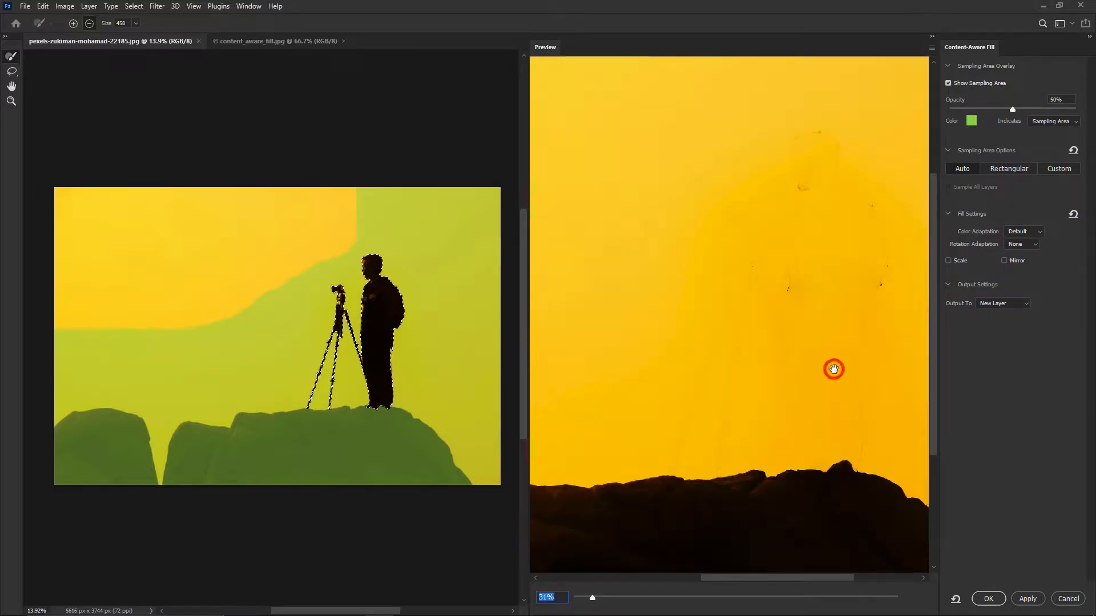
left_click_drag(833, 369, 765, 365)
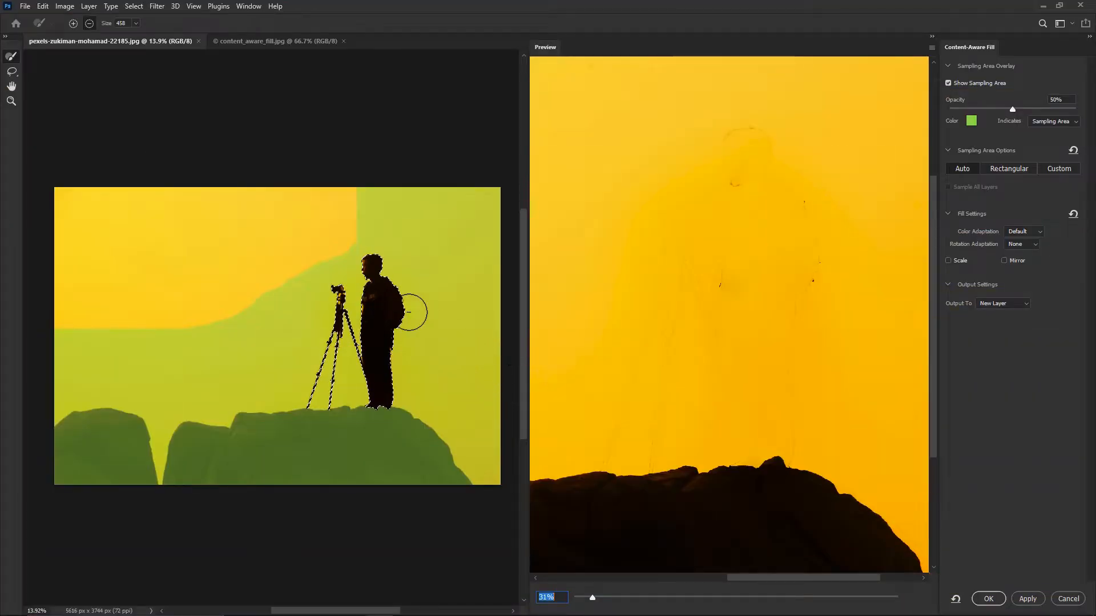
Expand the selection around the man and tripod by 10 px using the Lasso tool's options.
left_click(12, 73)
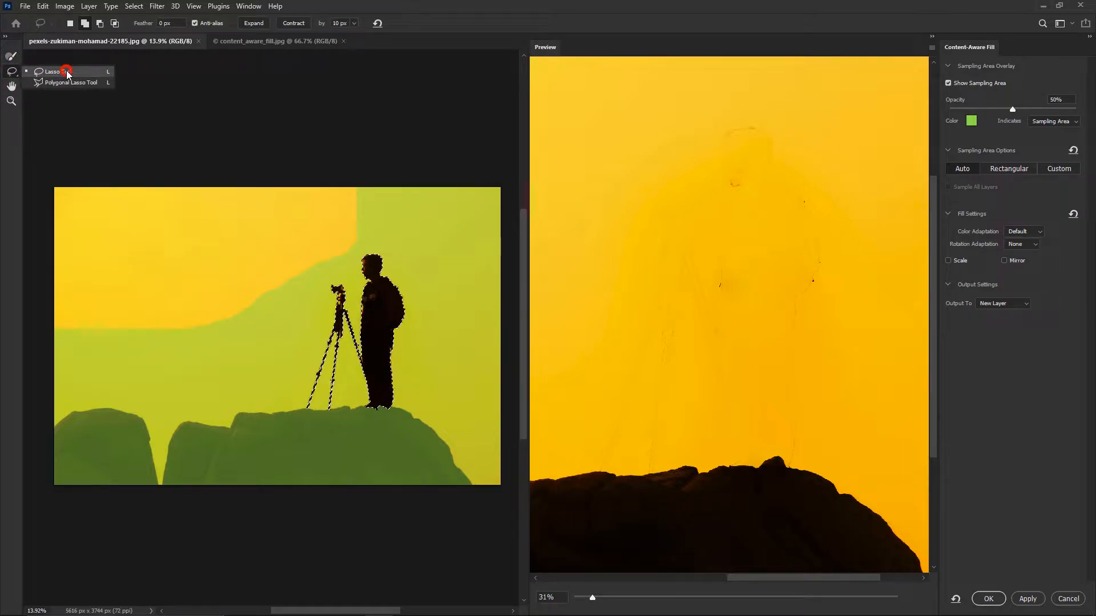
left_click(67, 72)
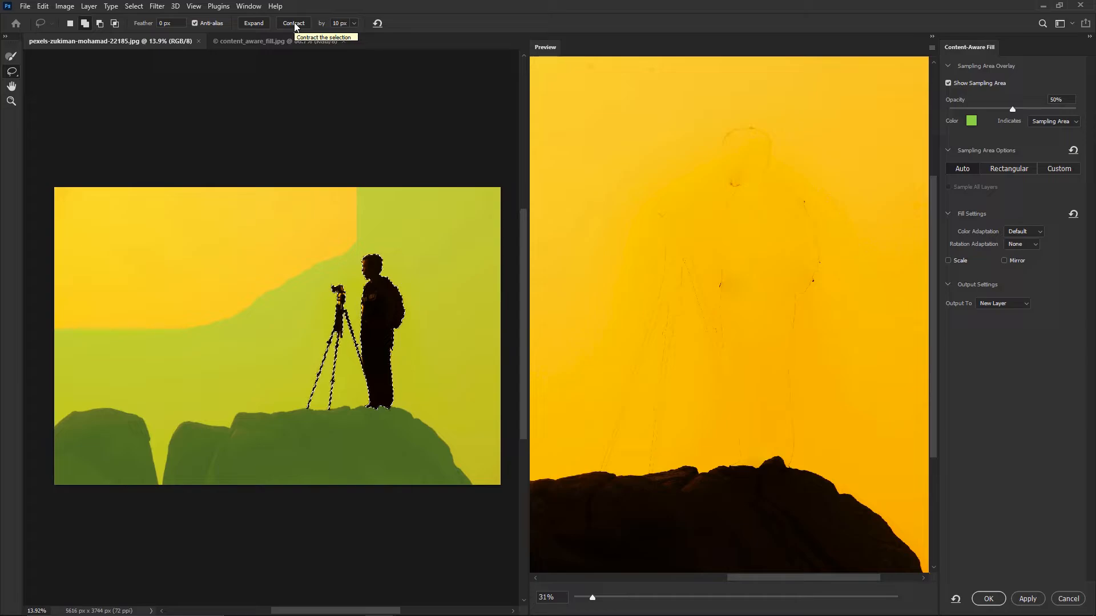
left_click(354, 24)
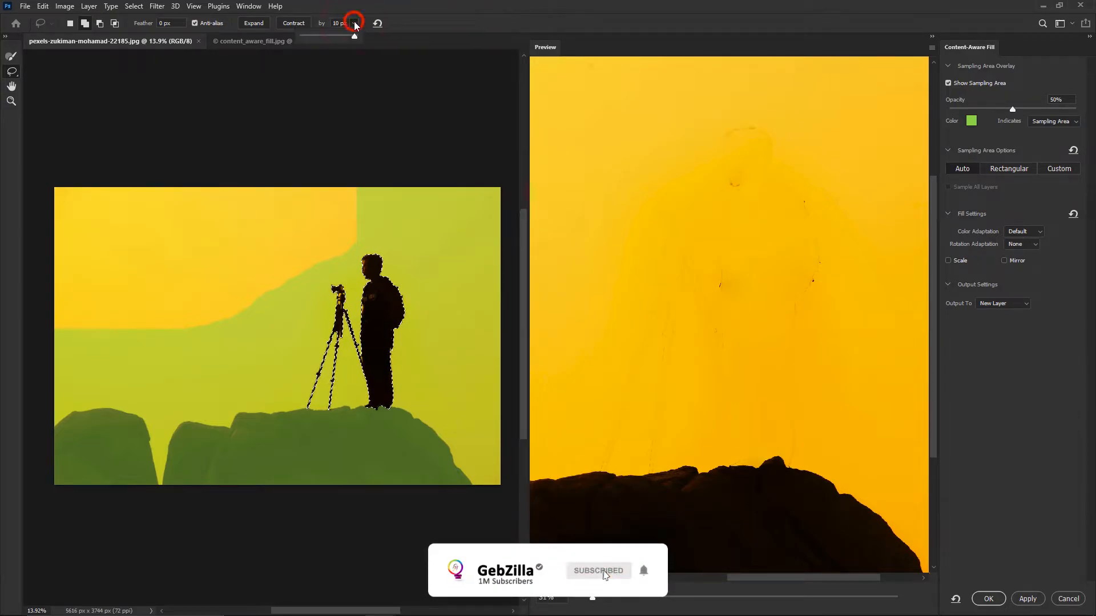
left_click(355, 24)
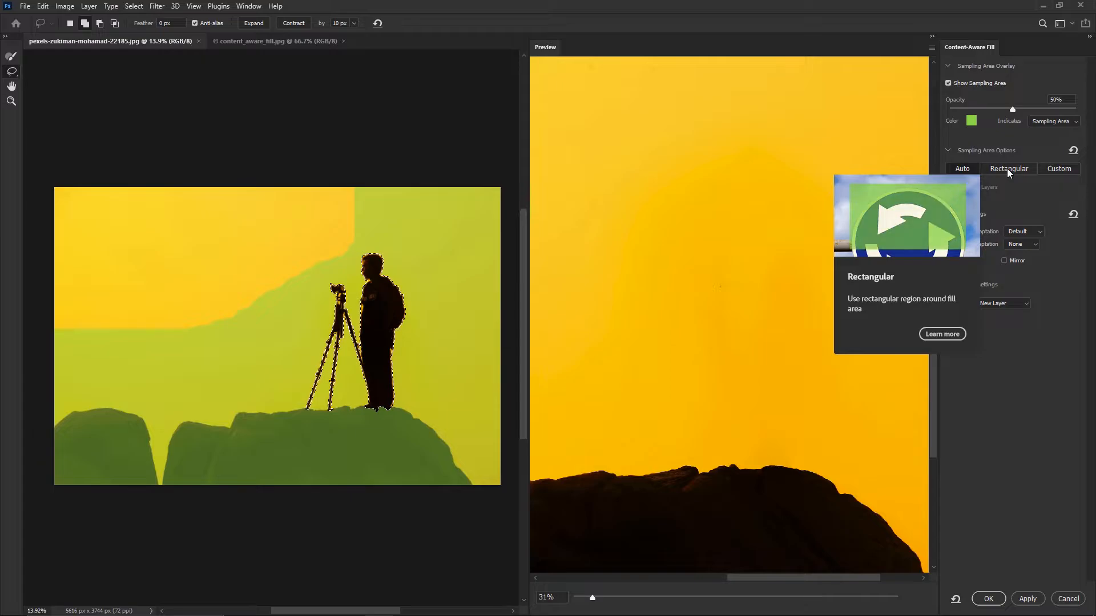
Try the Rectangular sampling area, and switch to Custom sampling with the Sampling Brush in add mode.
left_click(1007, 169)
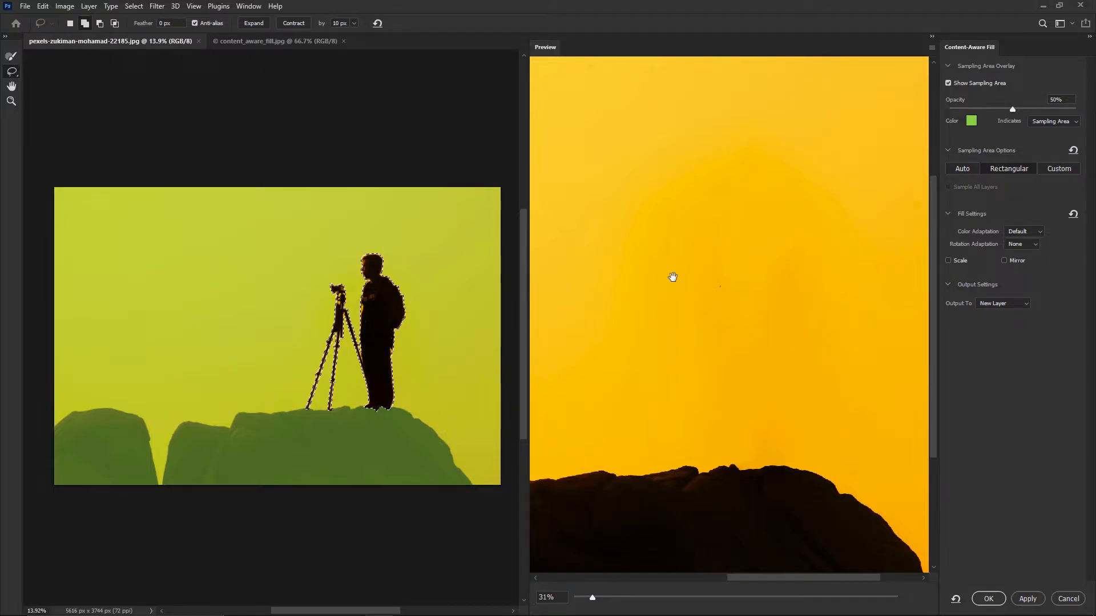
left_click(1057, 169)
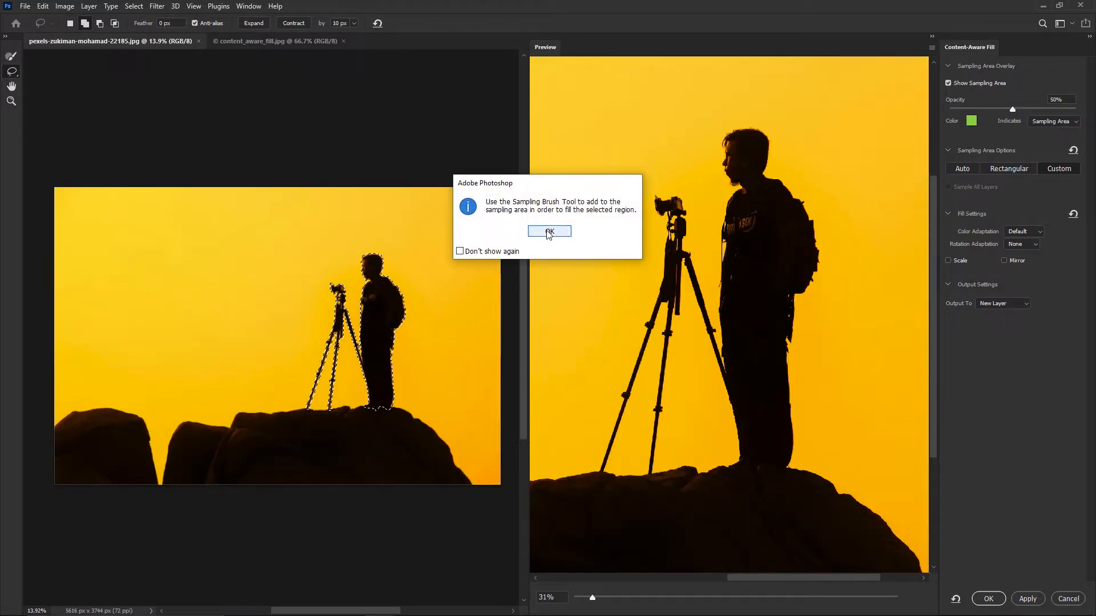
left_click(548, 233)
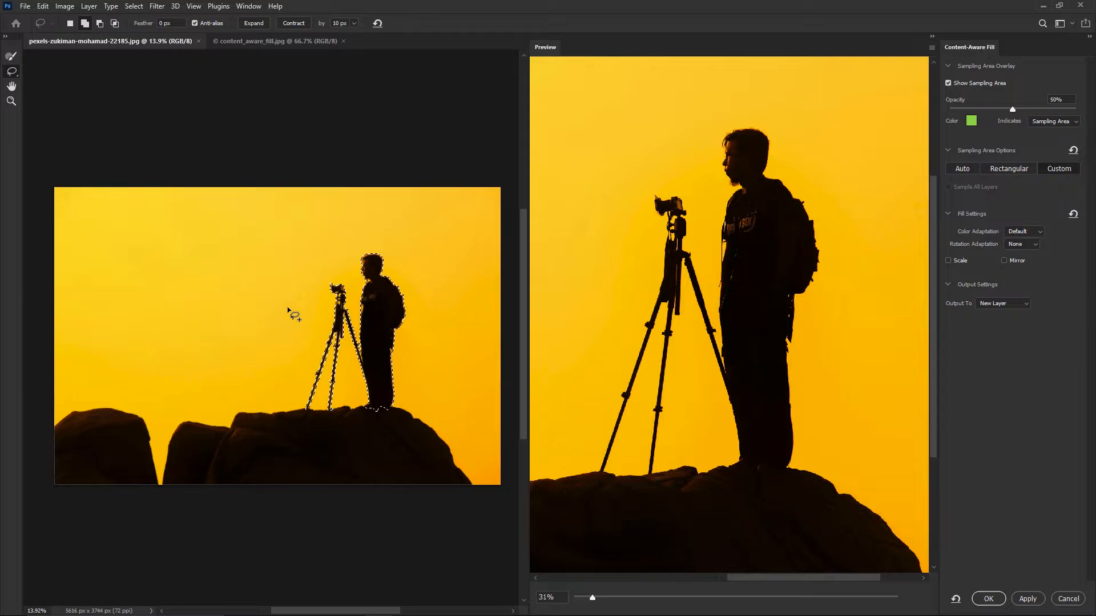
left_click(11, 56)
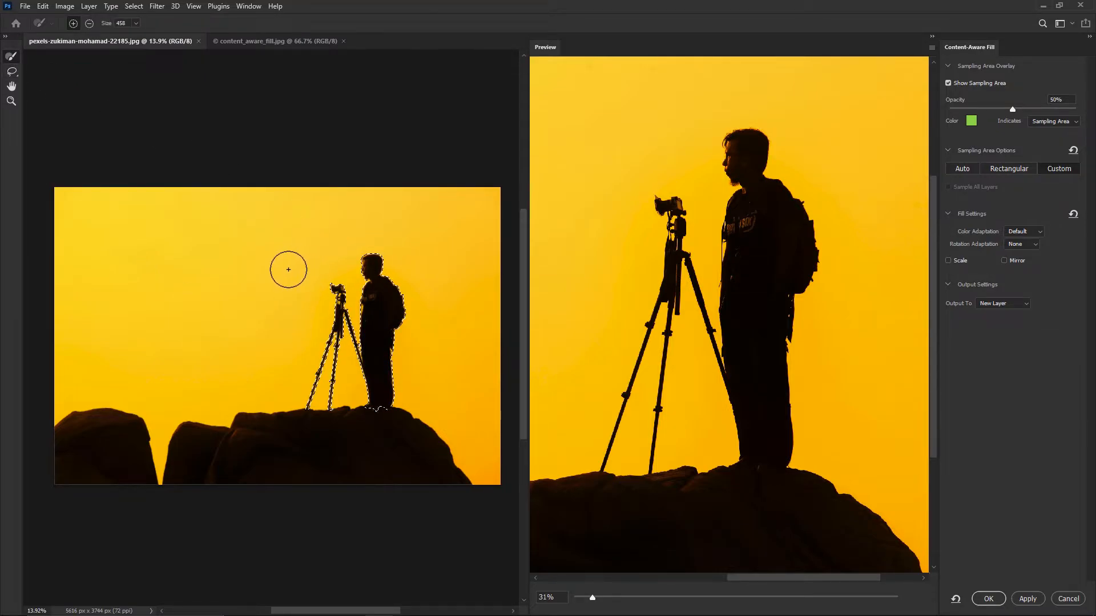
Paint a custom sampling area over the sky surrounding the man and tripod and along the top edge of the rock.
mouse_move(296, 260)
left_mouse_down()
mouse_move(283, 388)
mouse_move(290, 273)
mouse_move(325, 234)
mouse_move(413, 237)
mouse_move(434, 336)
mouse_move(424, 389)
mouse_move(432, 294)
mouse_move(411, 239)
mouse_move(374, 213)
mouse_move(303, 228)
mouse_move(286, 375)
left_mouse_up()
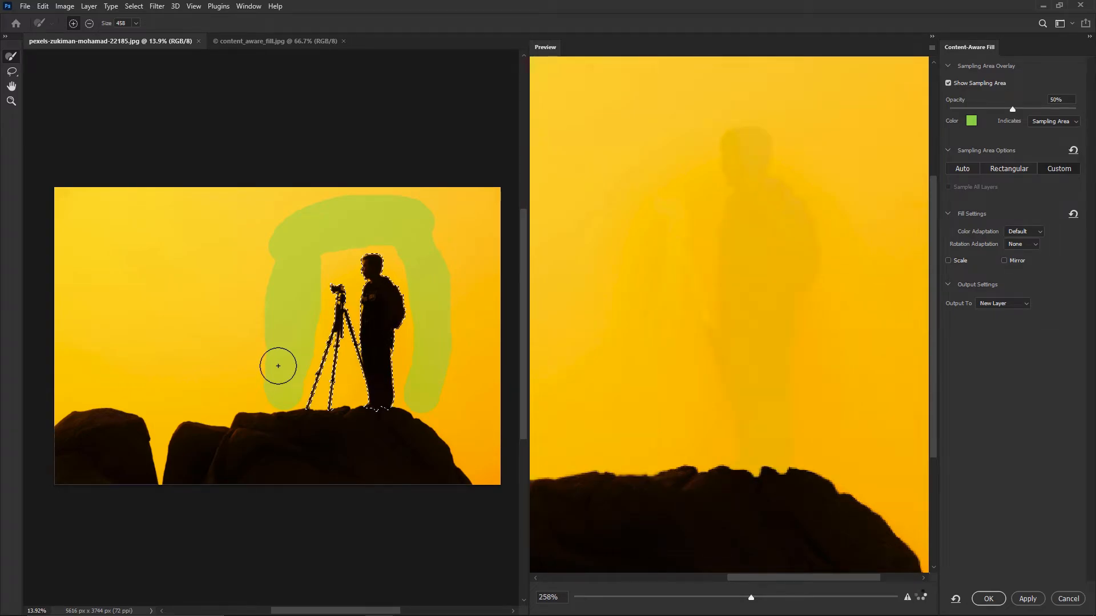
left_click_drag(289, 402, 300, 401)
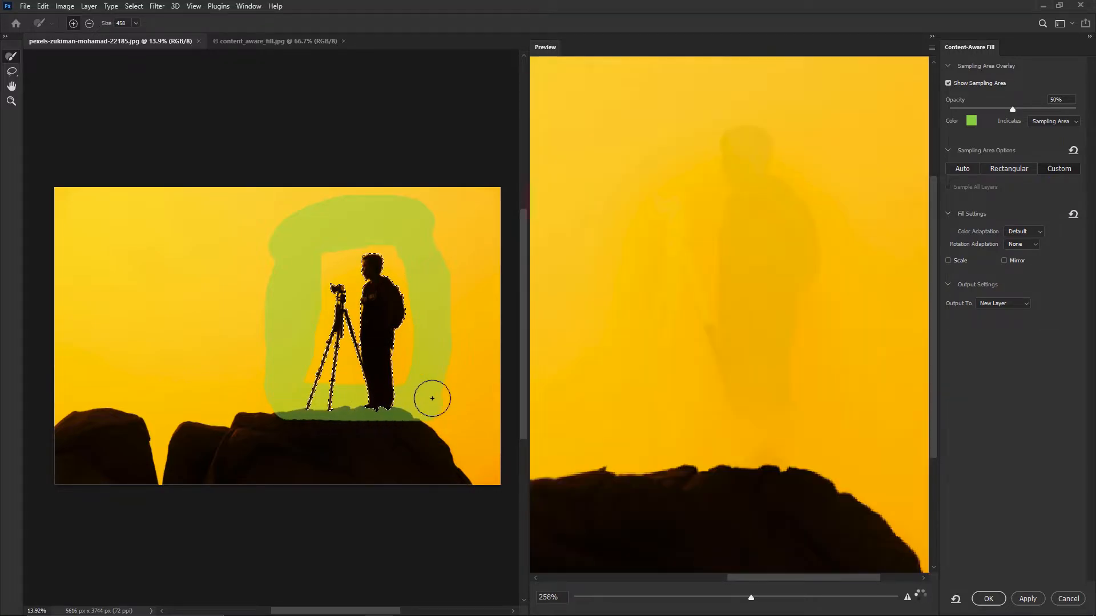
mouse_move(440, 388)
left_mouse_down()
mouse_move(461, 300)
mouse_move(421, 209)
mouse_move(327, 202)
mouse_move(271, 232)
mouse_move(262, 383)
mouse_move(318, 260)
mouse_move(358, 233)
left_mouse_up()
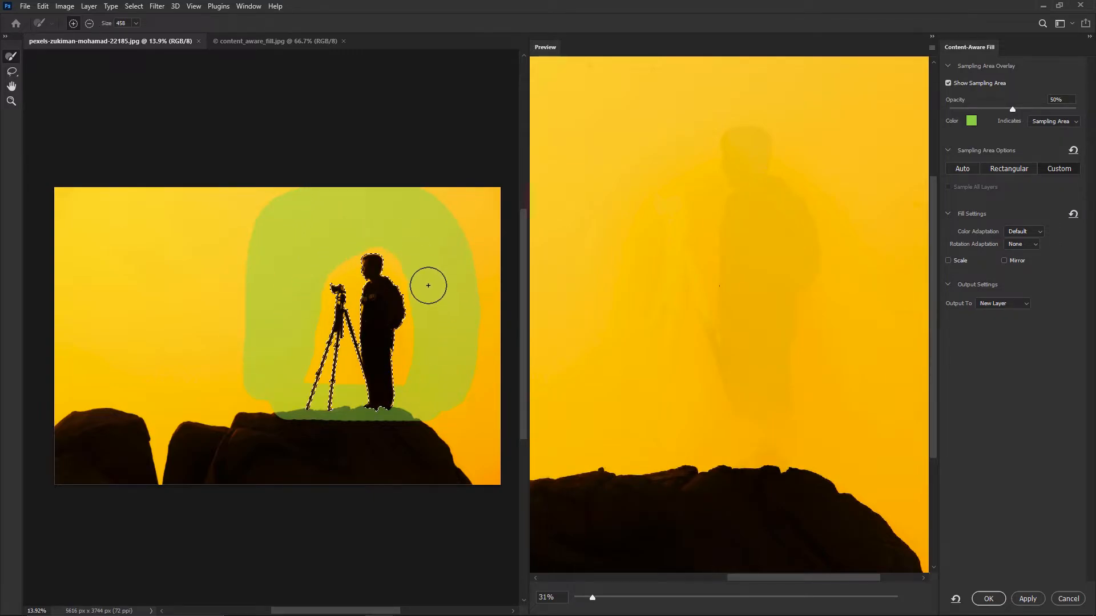
mouse_move(429, 285)
left_mouse_down()
mouse_move(433, 365)
mouse_move(445, 393)
mouse_move(464, 400)
mouse_move(478, 211)
mouse_move(490, 401)
mouse_move(468, 191)
mouse_move(258, 192)
mouse_move(250, 374)
mouse_move(278, 314)
left_mouse_up()
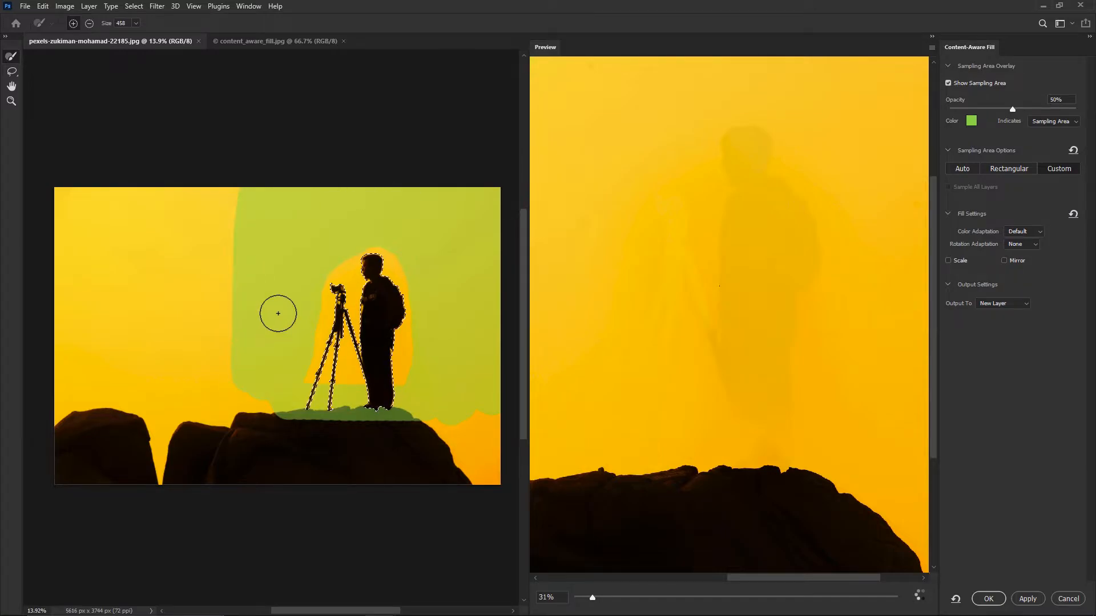
left_click_drag(593, 597, 576, 597)
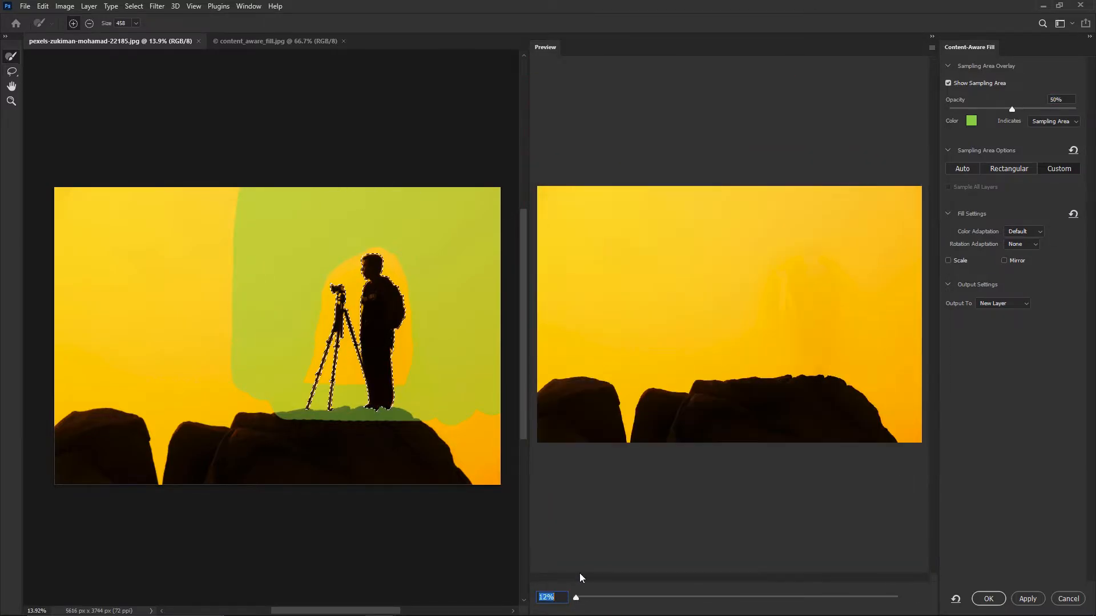
left_click_drag(325, 266, 338, 265)
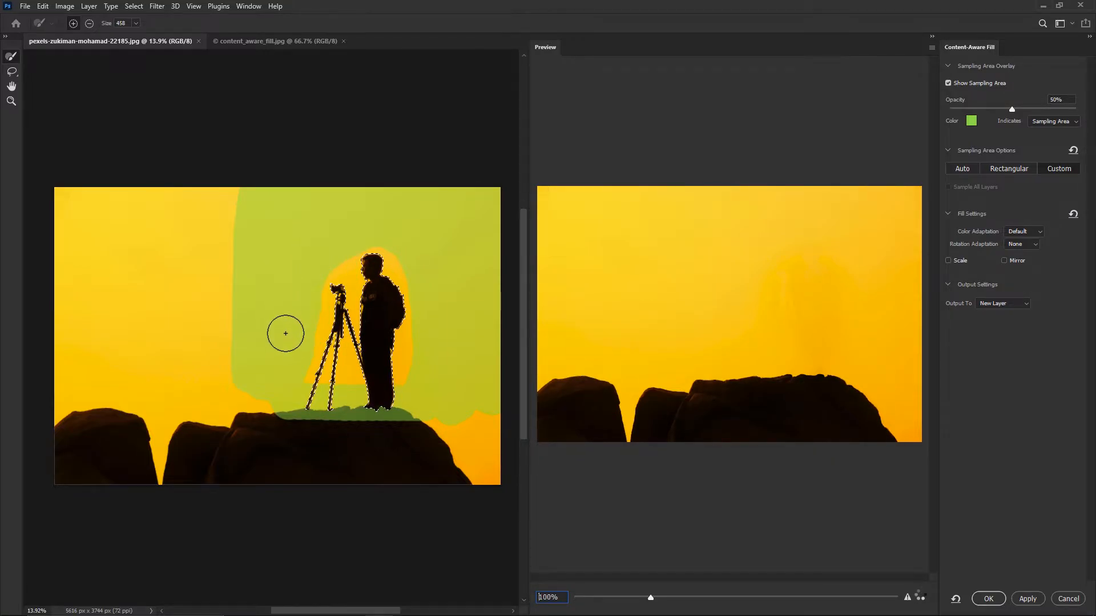
left_click_drag(467, 409, 485, 405)
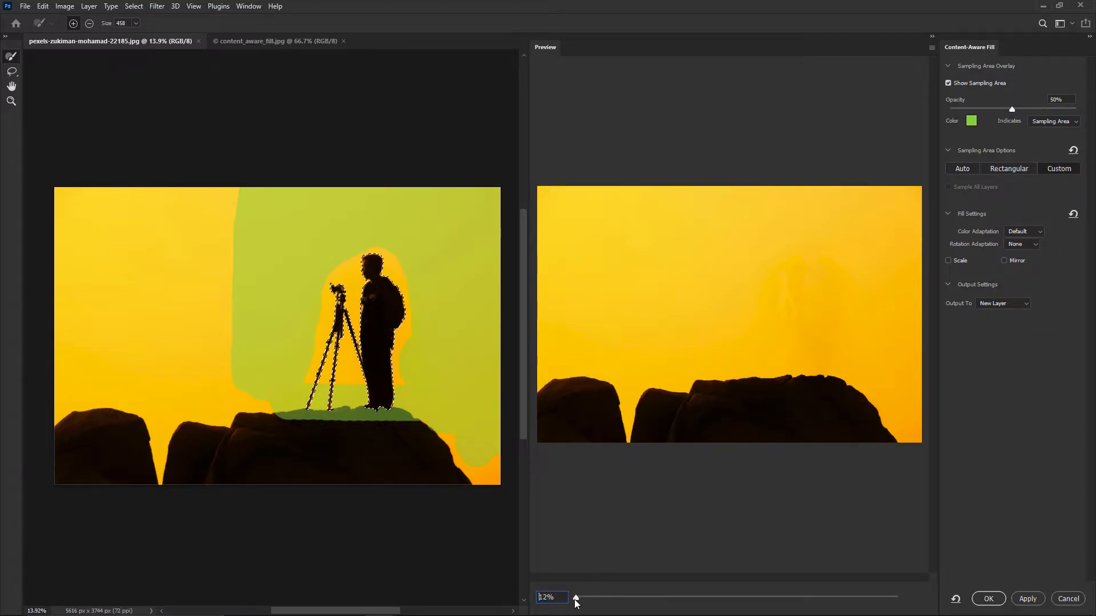
left_click_drag(576, 598, 574, 597)
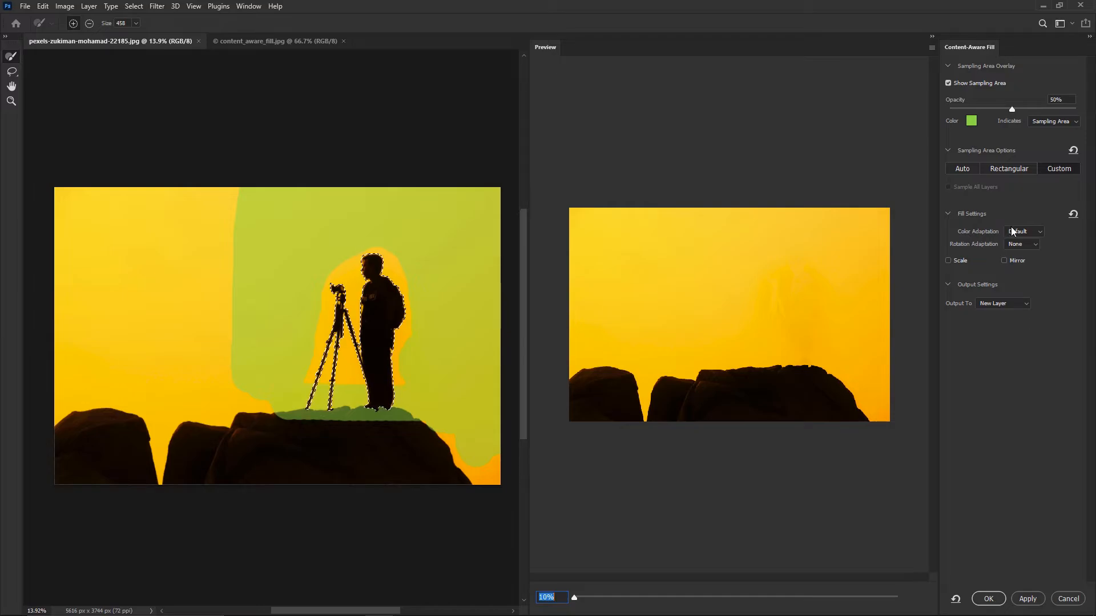
Try Color Adaptation at Very High and None, and set it back to Default.
left_click(1041, 266)
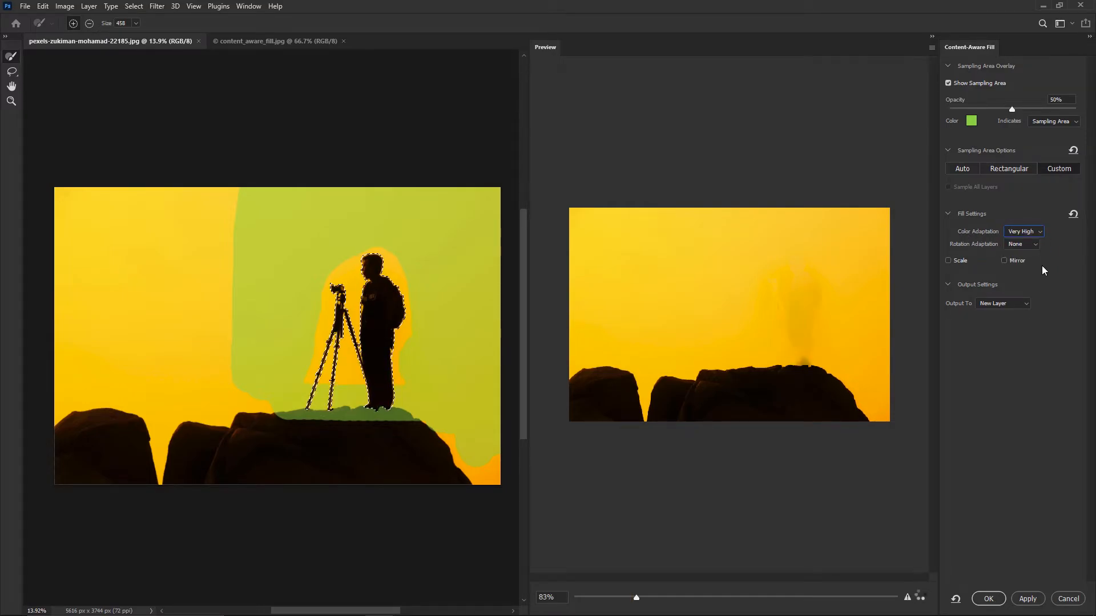
left_click(1024, 231)
left_click(1044, 237)
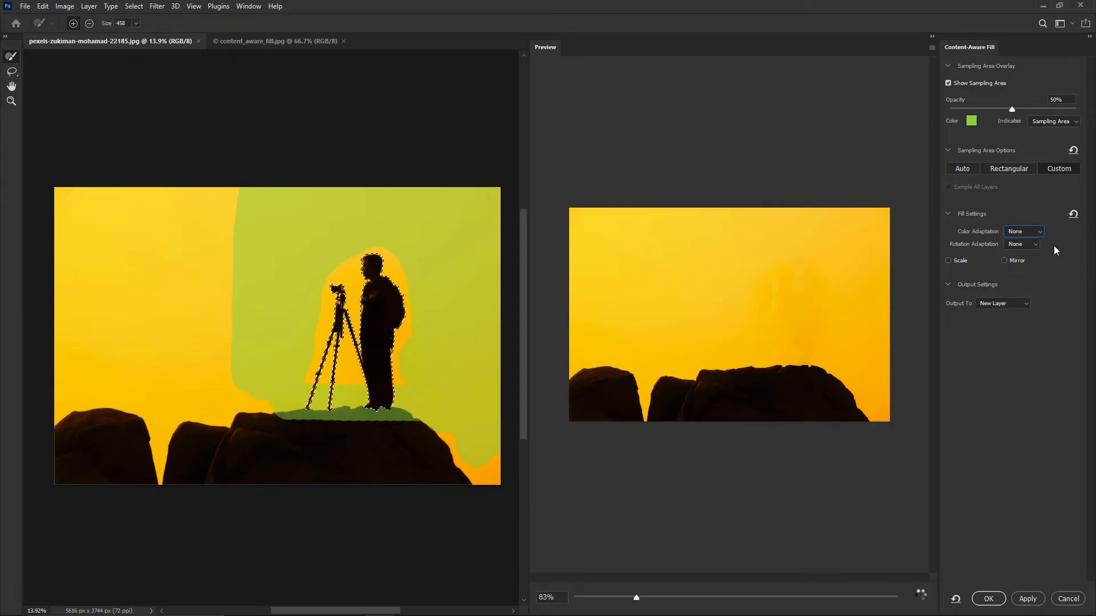
left_click(1036, 231)
left_click(1037, 245)
Set Rotation Adaptation to Full and output the fill to a New Layer.
left_click(1036, 244)
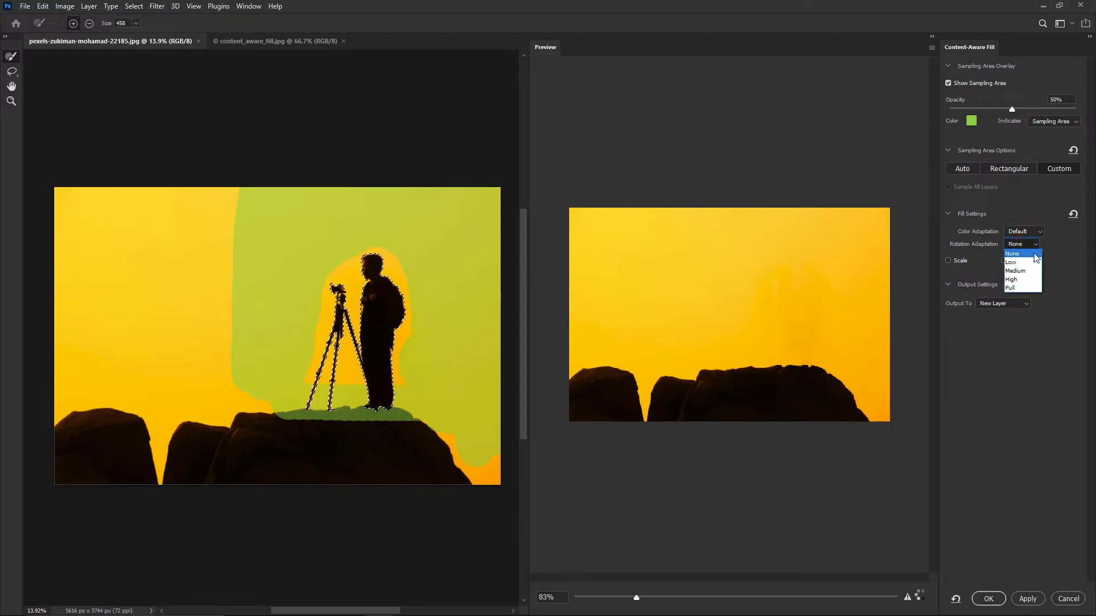
left_click(1033, 287)
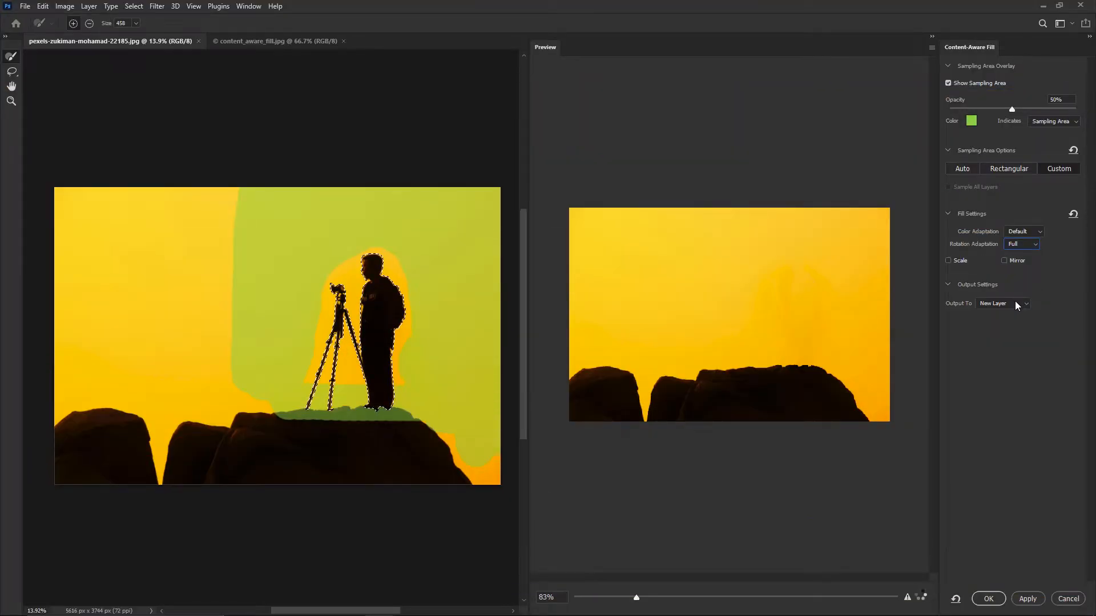
left_click(1015, 305)
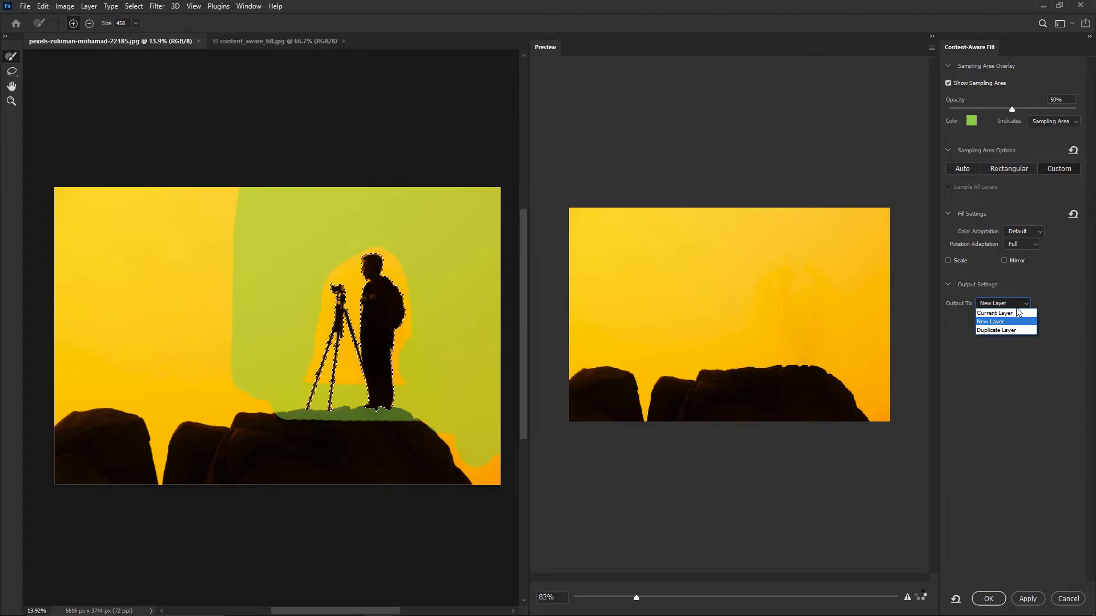
left_click(1014, 321)
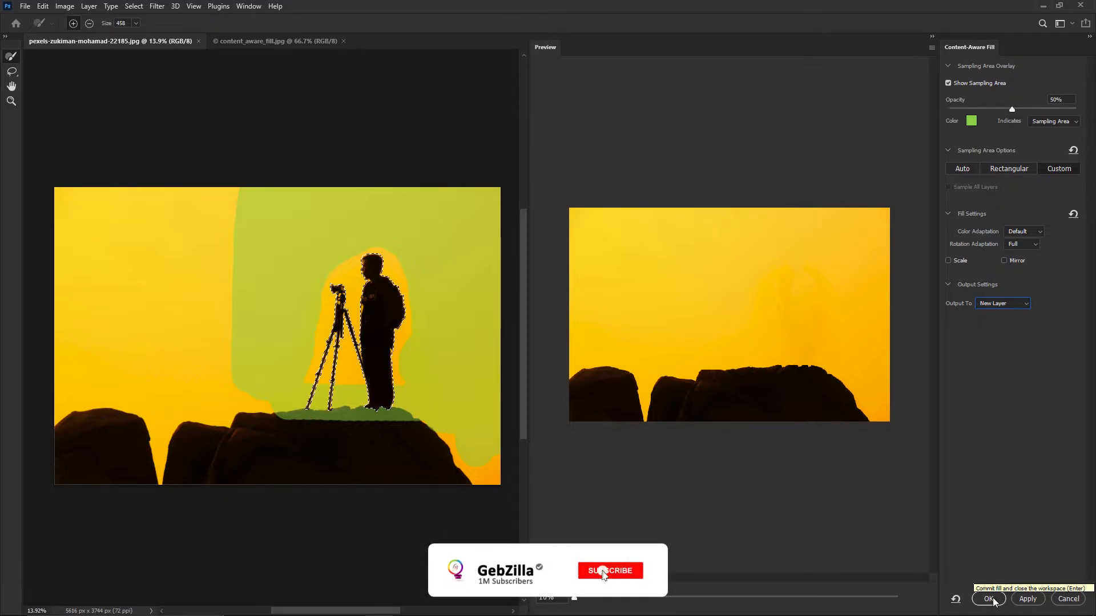
Commit the Content-Aware Fill, and apply it again with Auto sampling and New Layer output.
left_click(994, 603)
left_click(543, 244)
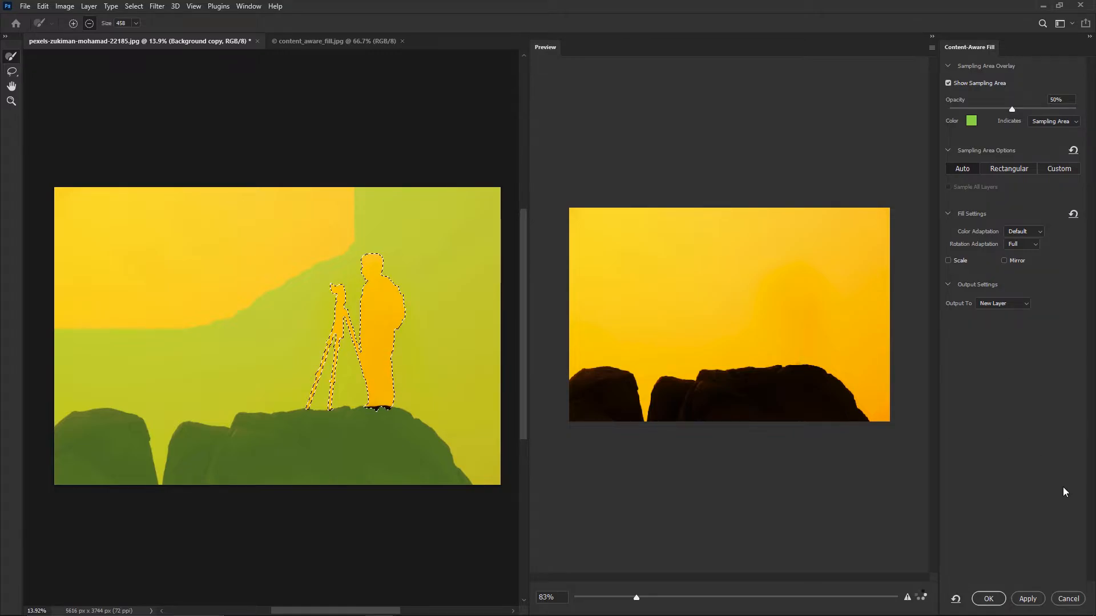
left_click(989, 598)
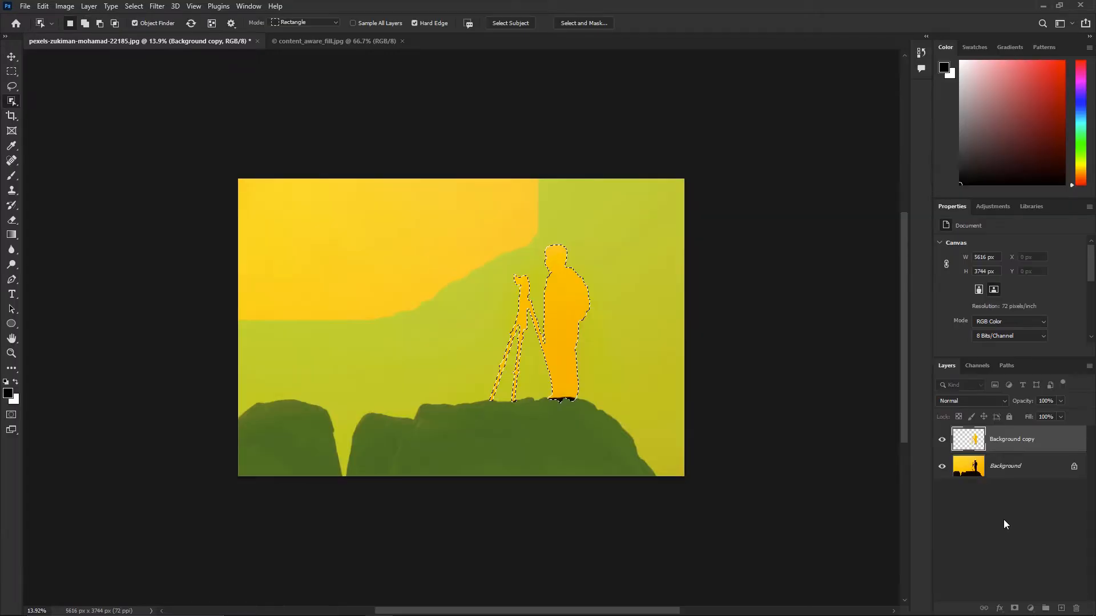
Deselect the filled area and hide the Background copy layer to compare with the original photo.
left_click(133, 6)
left_click(144, 30)
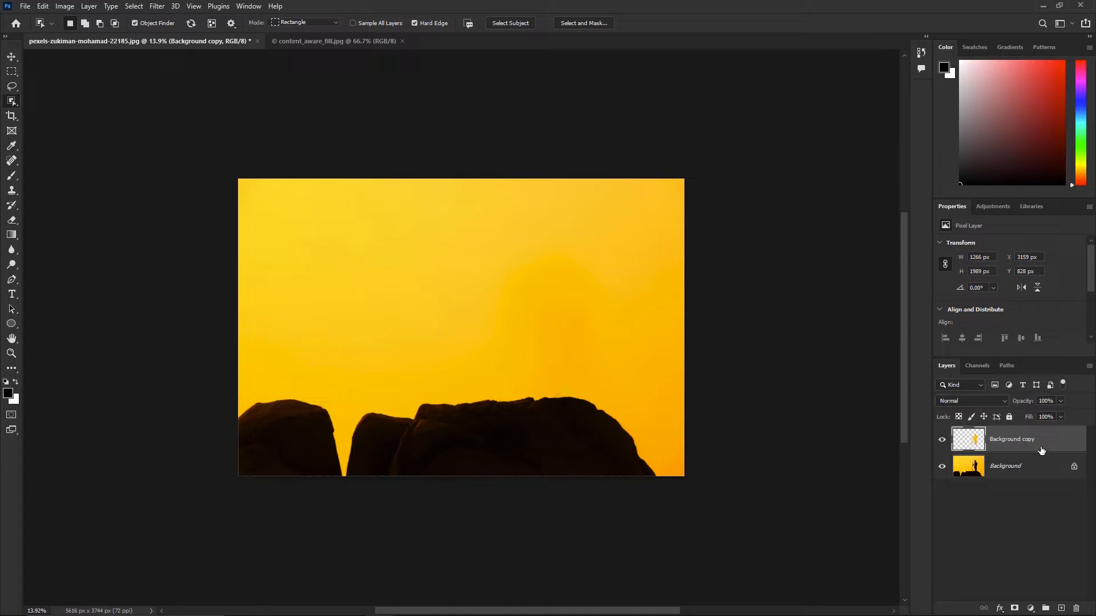
left_click(942, 440)
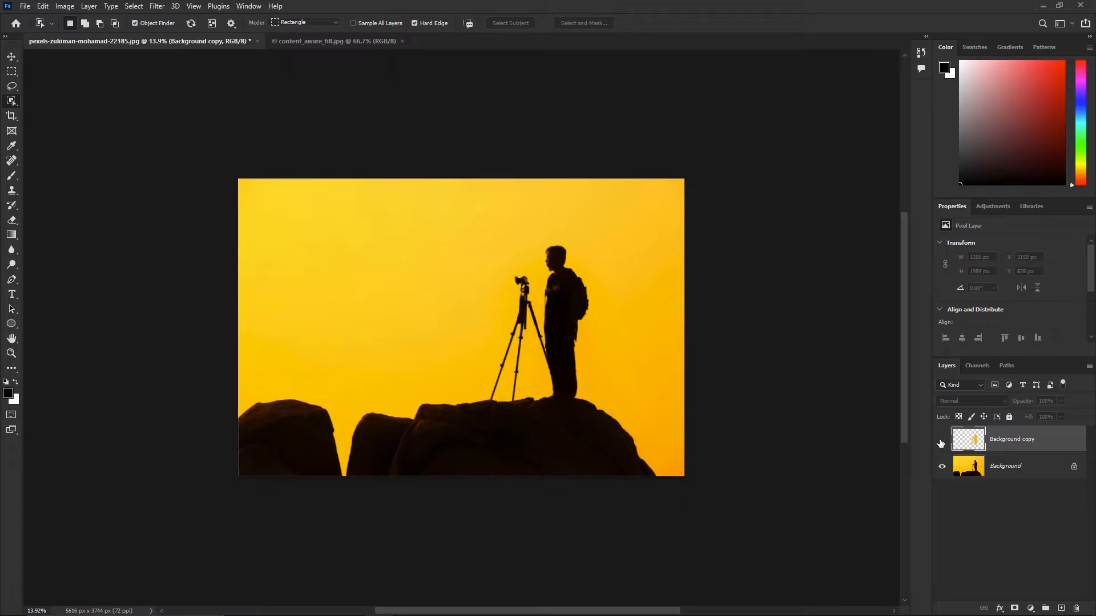
Show the Background copy layer again and switch to the content_aware_fill.jpg document.
left_click(942, 443)
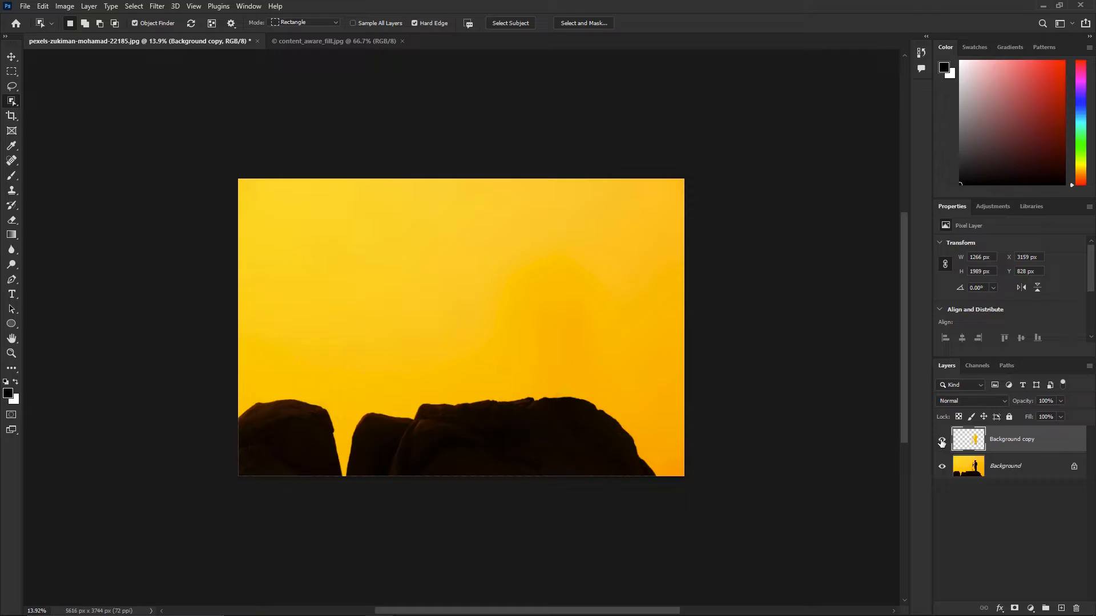
key("ctrl+Tab")
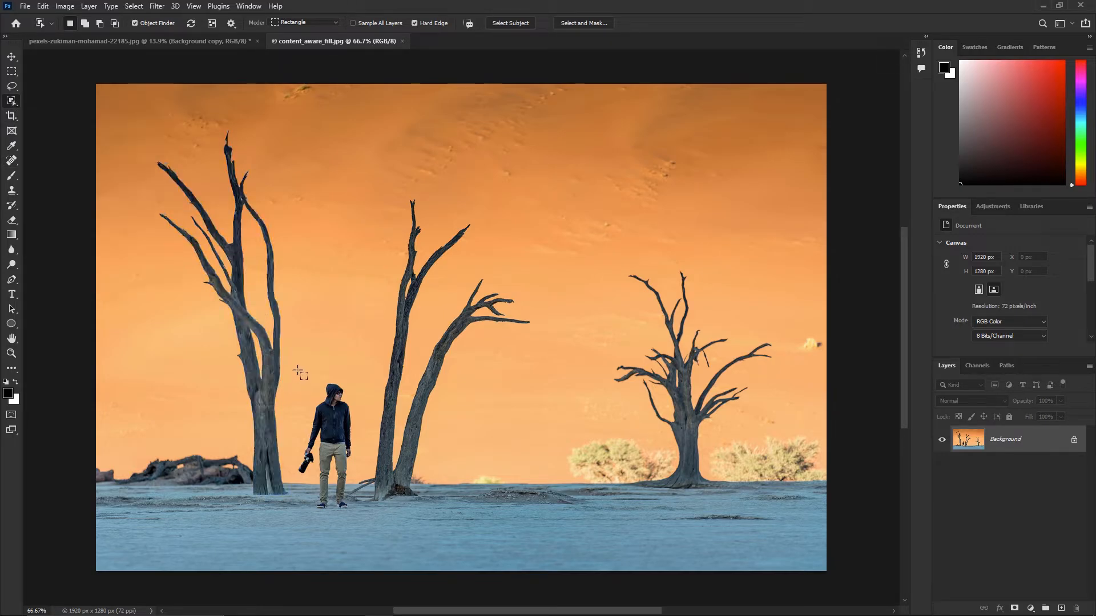
Select the standing man between the trees with the Object Selection tool and start Content-Aware Fill on him.
left_click_drag(293, 370, 372, 522)
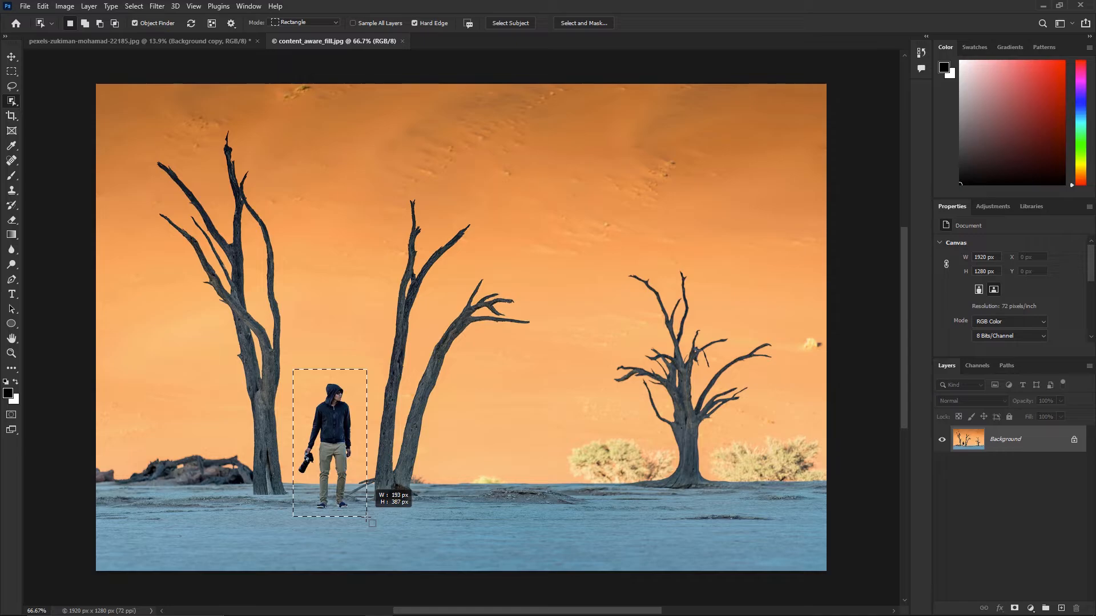
left_click_drag(367, 517, 366, 517)
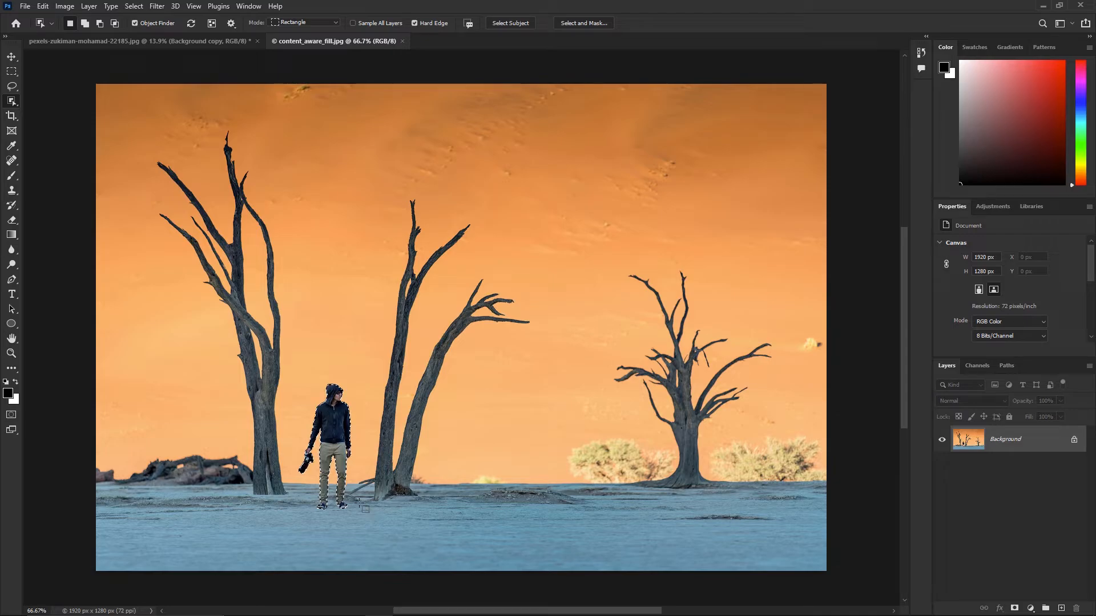
left_click(43, 6)
left_click(84, 204)
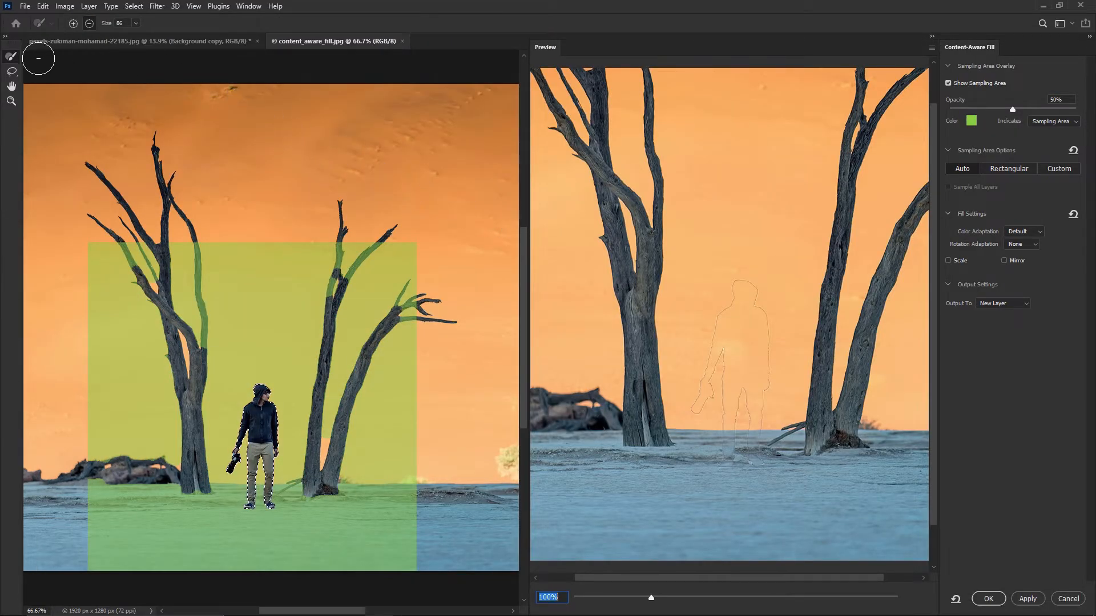
Try a 10 px selection expansion and Rectangular sampling, and settle on a 6 px expansion with Auto sampling.
left_click(11, 73)
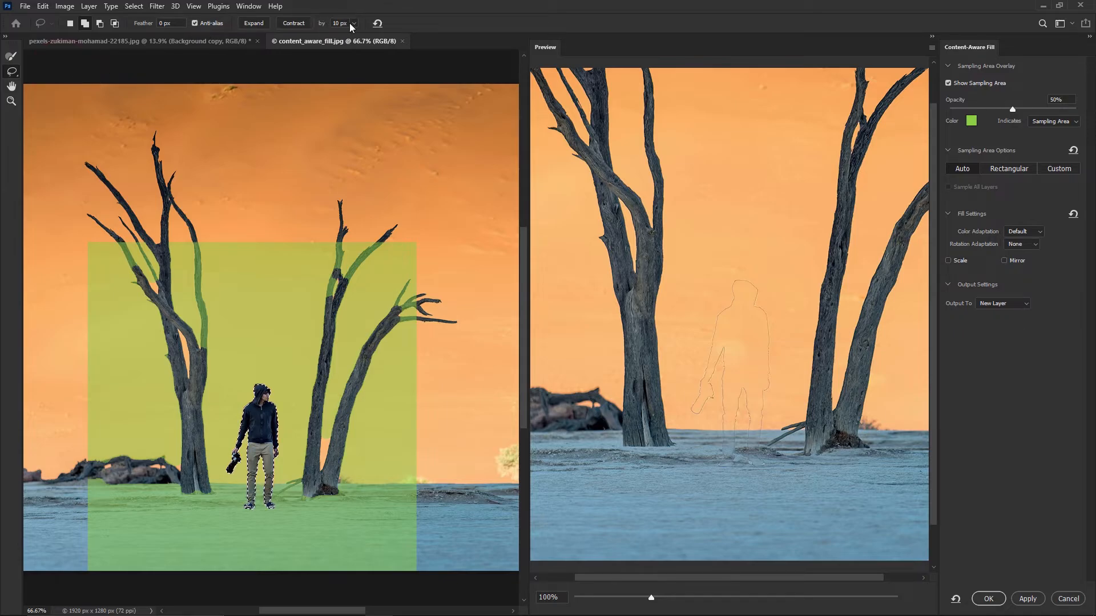
left_click(248, 24)
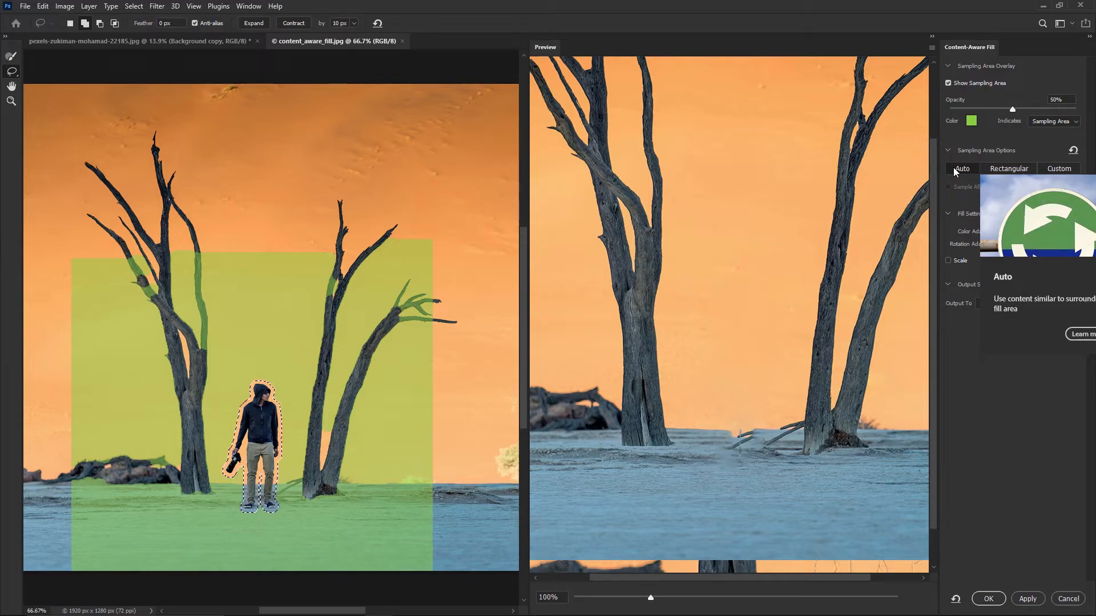
left_click(1008, 166)
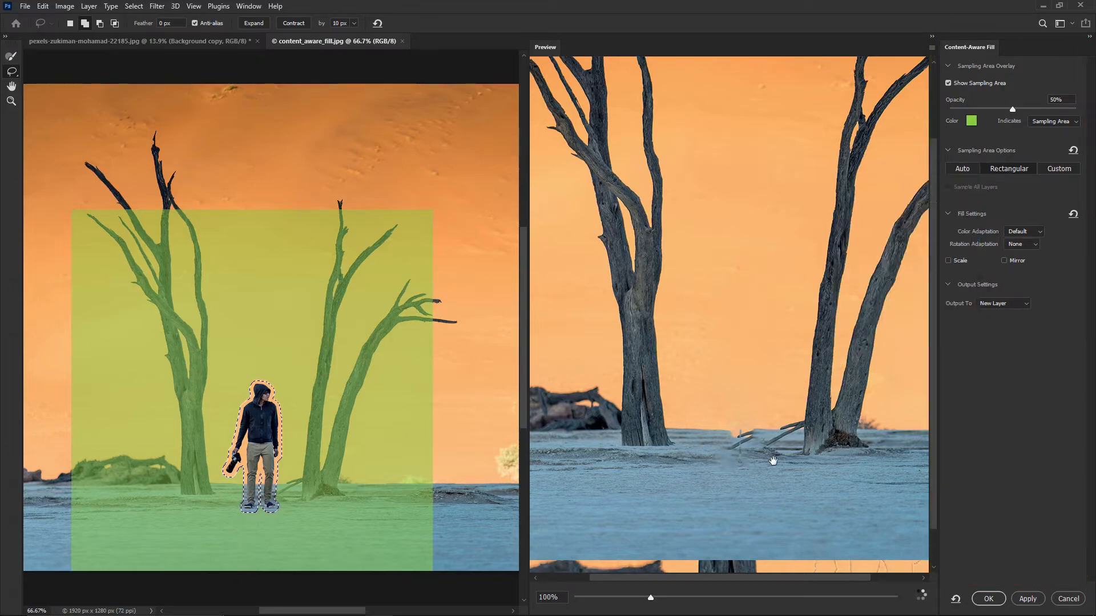
scroll(761, 466, "up", 3)
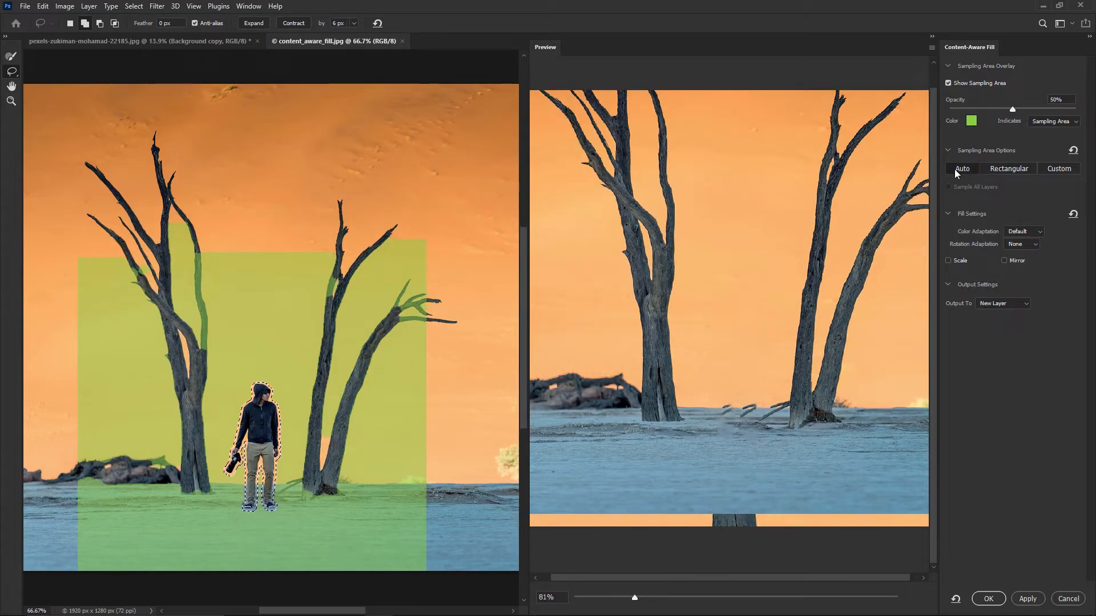
Try adding a spot on the left tree trunk and a patch of sky beside it to the sampling area.
left_click(12, 56)
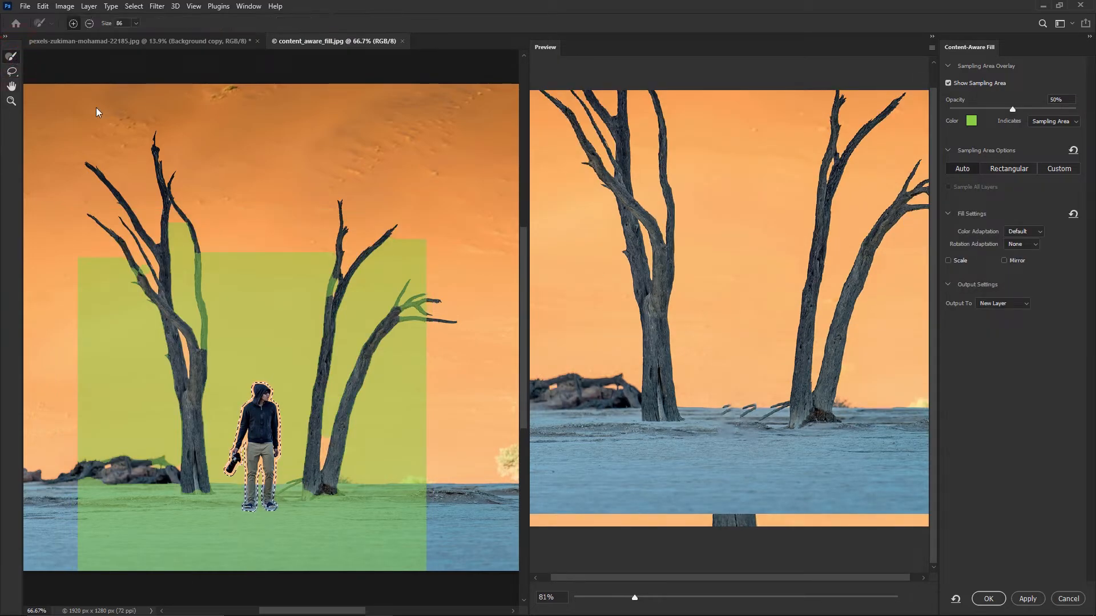
left_click(197, 397)
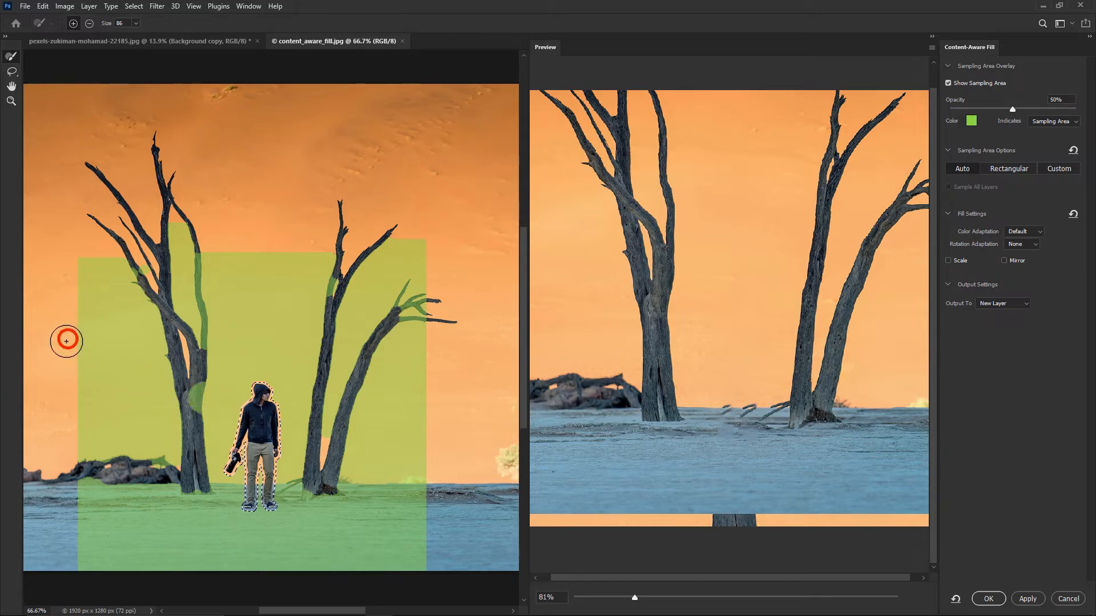
left_click_drag(66, 341, 66, 371)
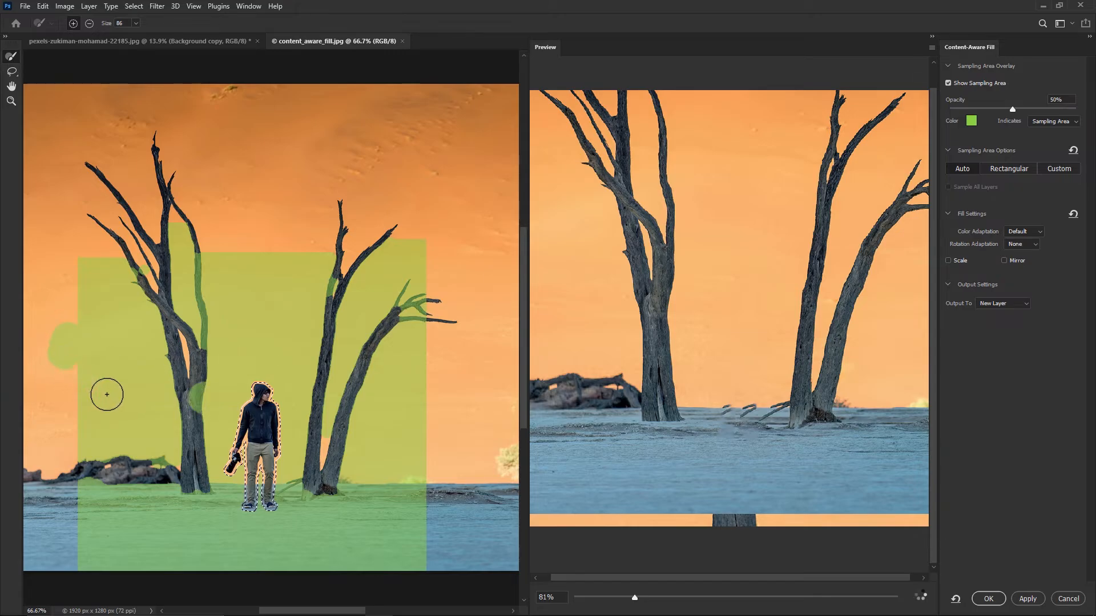
Subtract the left tree, the sky around it and the fallen branches from the sampling area with the size 86 Sampling Brush.
left_click(89, 23)
mouse_move(177, 240)
left_mouse_down()
mouse_move(204, 361)
mouse_move(200, 465)
mouse_move(182, 500)
left_mouse_up()
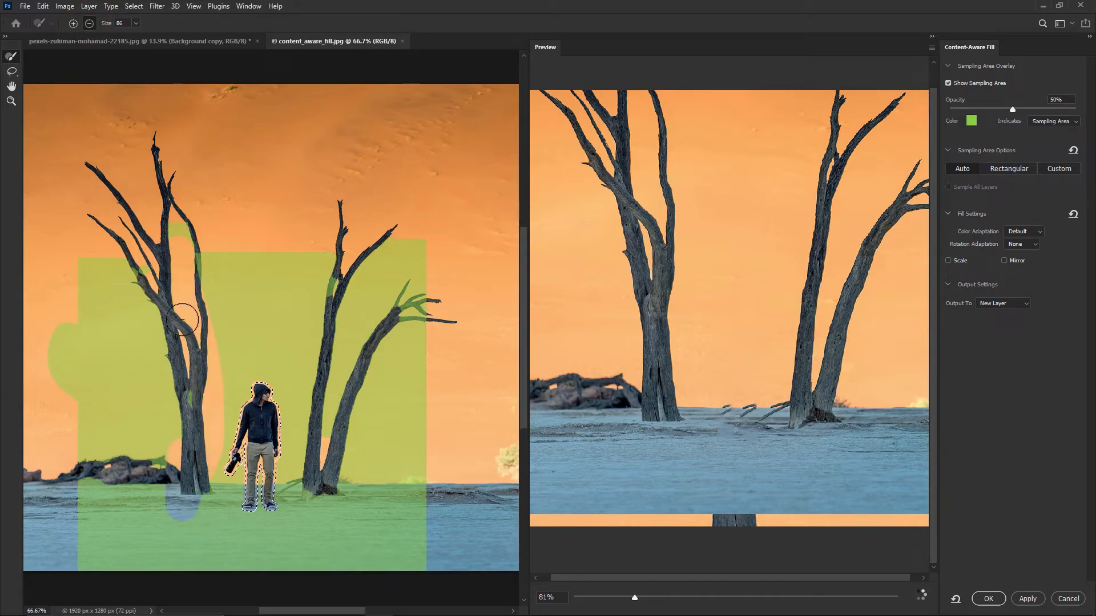
mouse_move(183, 320)
left_mouse_down()
mouse_move(411, 259)
mouse_move(322, 240)
mouse_move(168, 239)
mouse_move(147, 299)
mouse_move(162, 360)
mouse_move(168, 548)
mouse_move(146, 531)
left_mouse_up()
mouse_move(96, 301)
left_mouse_down()
mouse_move(61, 337)
mouse_move(86, 438)
mouse_move(78, 322)
mouse_move(86, 434)
mouse_move(113, 484)
mouse_move(114, 445)
left_mouse_up()
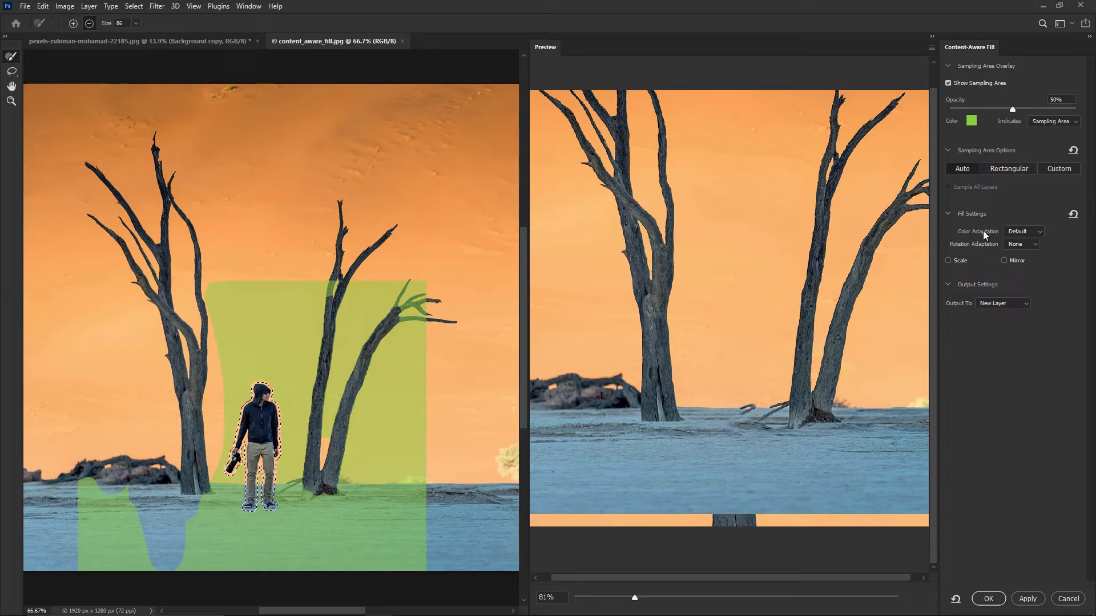
Keep New Layer as the output and subtract the two trees right of the man and the ground around them from the sampling area.
mouse_move(984, 235)
left_click(1003, 303)
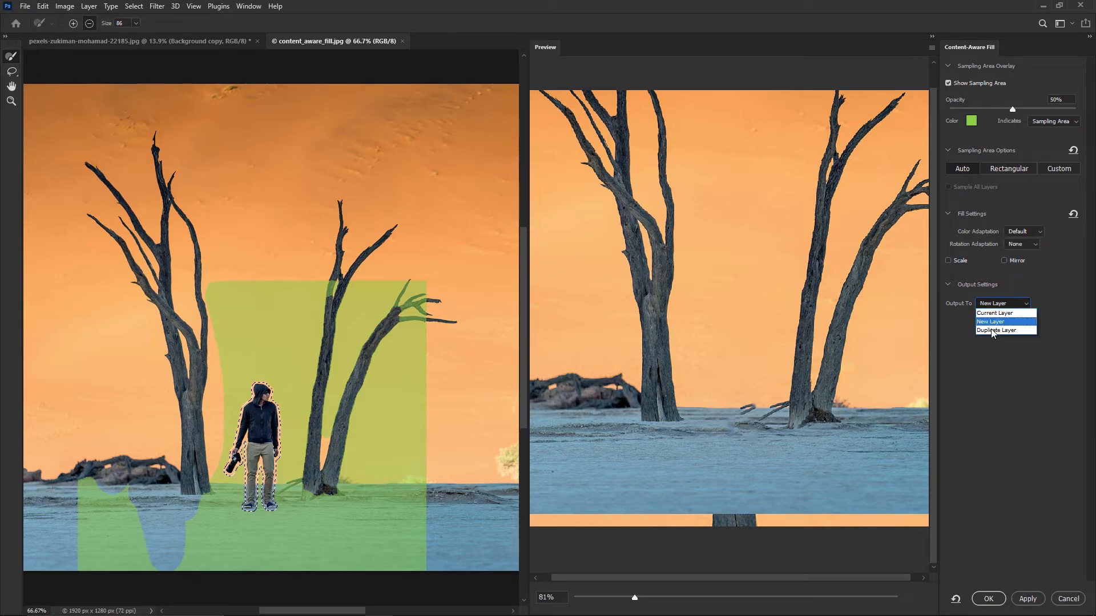
left_click(1032, 328)
mouse_move(289, 289)
left_mouse_down()
mouse_move(350, 423)
mouse_move(323, 279)
mouse_move(320, 465)
mouse_move(340, 321)
mouse_move(327, 525)
mouse_move(406, 270)
mouse_move(388, 312)
mouse_move(418, 381)
mouse_move(411, 327)
mouse_move(348, 315)
mouse_move(345, 360)
mouse_move(369, 326)
mouse_move(369, 286)
mouse_move(387, 460)
mouse_move(460, 417)
mouse_move(432, 518)
mouse_move(349, 421)
mouse_move(356, 560)
mouse_move(298, 515)
mouse_move(304, 488)
left_mouse_up()
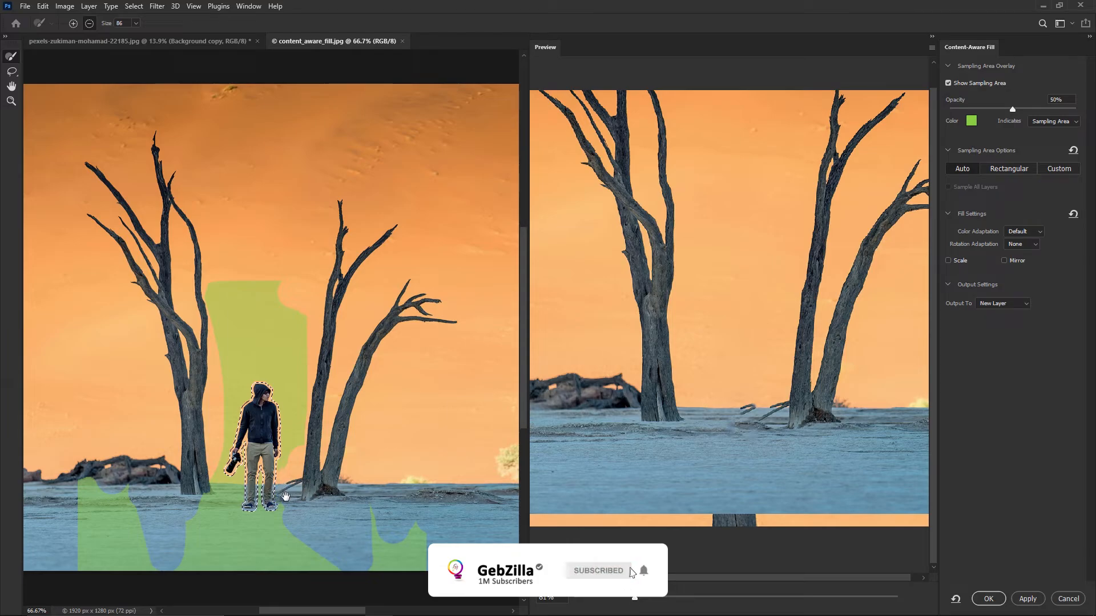
mouse_move(336, 492)
left_mouse_down()
mouse_move(391, 537)
mouse_move(423, 525)
mouse_move(430, 541)
mouse_move(426, 560)
mouse_move(371, 563)
left_mouse_up()
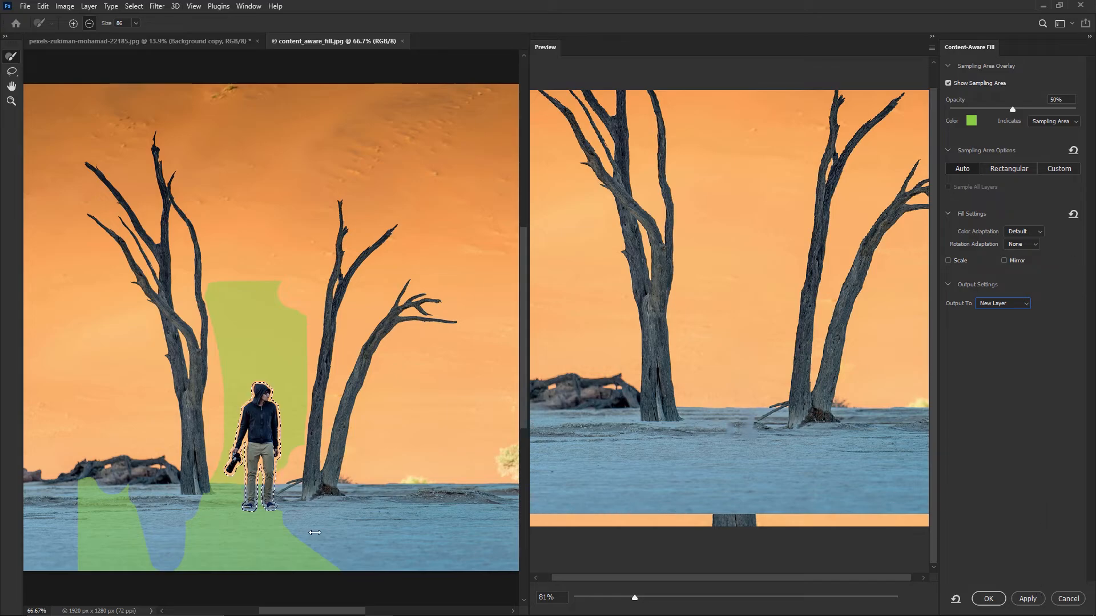
Touch up the sampling area below the man's feet, subtracting one spot and adding a strip of ground extending to the right.
left_click(258, 524)
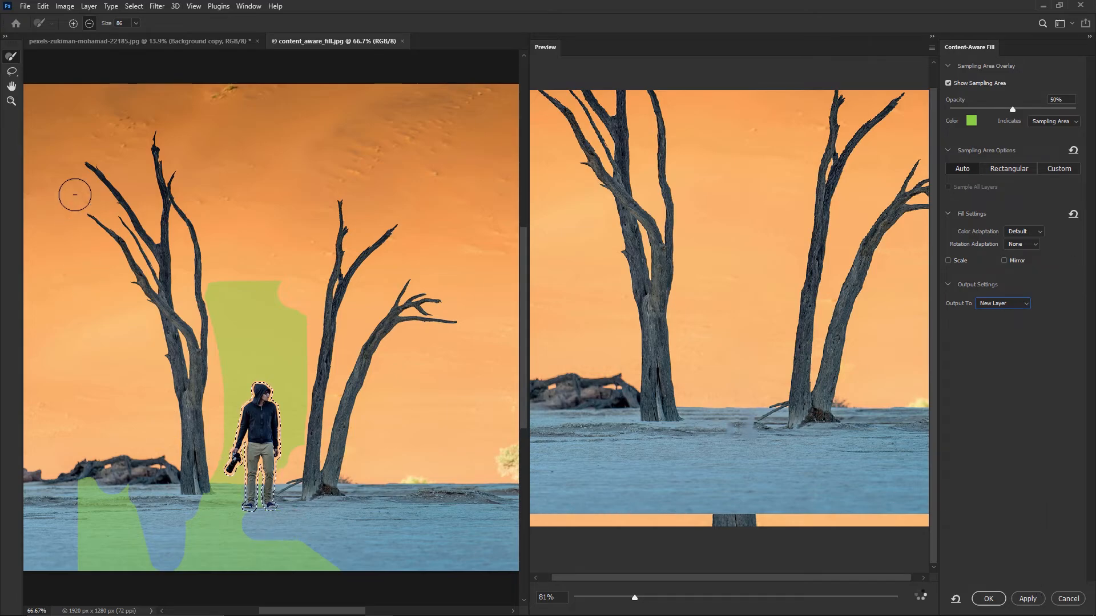
left_click(74, 25)
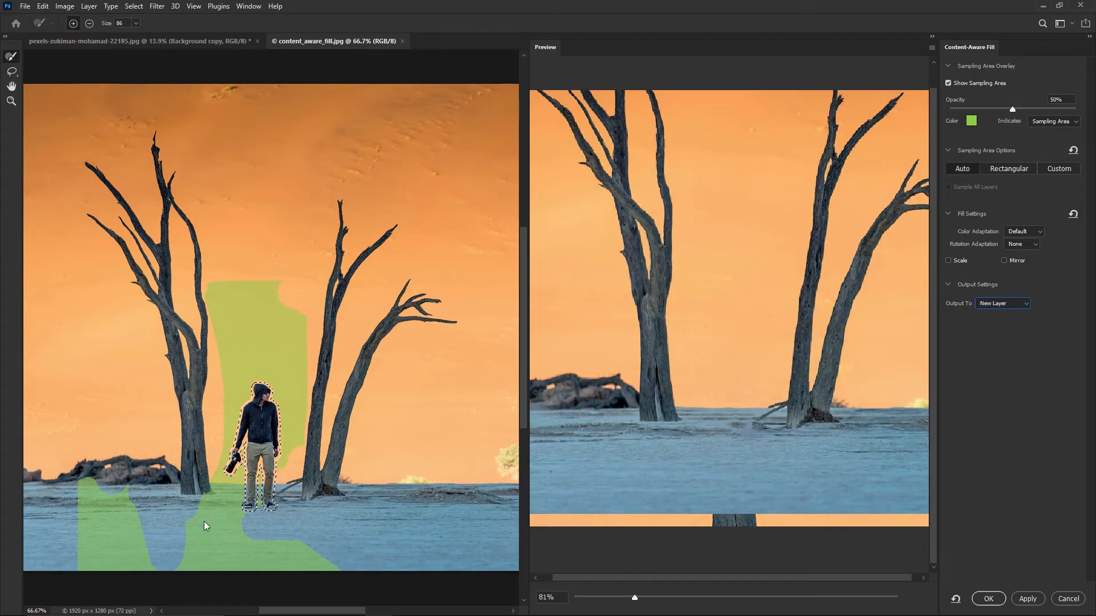
mouse_move(205, 524)
left_mouse_down()
mouse_move(279, 536)
mouse_move(344, 526)
left_mouse_up()
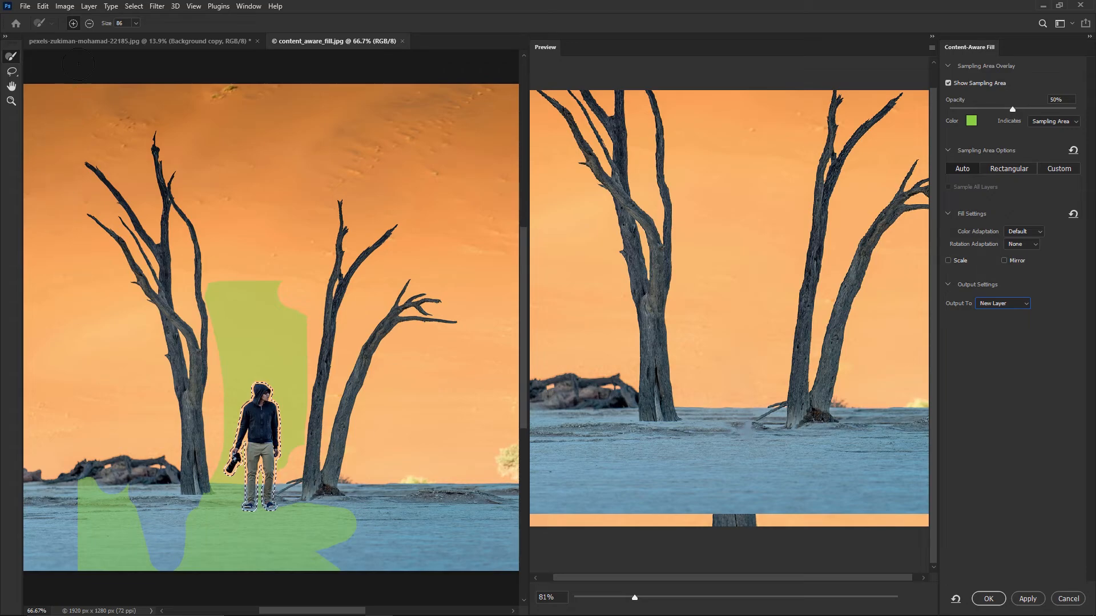
Subtract the leftover ground at the photo's lower left and the sky high above the man from the sampling area.
left_click(90, 23)
left_click(115, 505)
mouse_move(85, 499)
left_mouse_down()
mouse_move(114, 491)
mouse_move(130, 517)
mouse_move(92, 519)
left_mouse_up()
mouse_move(110, 558)
left_mouse_down()
mouse_move(139, 544)
mouse_move(117, 567)
mouse_move(152, 540)
mouse_move(153, 580)
left_mouse_up()
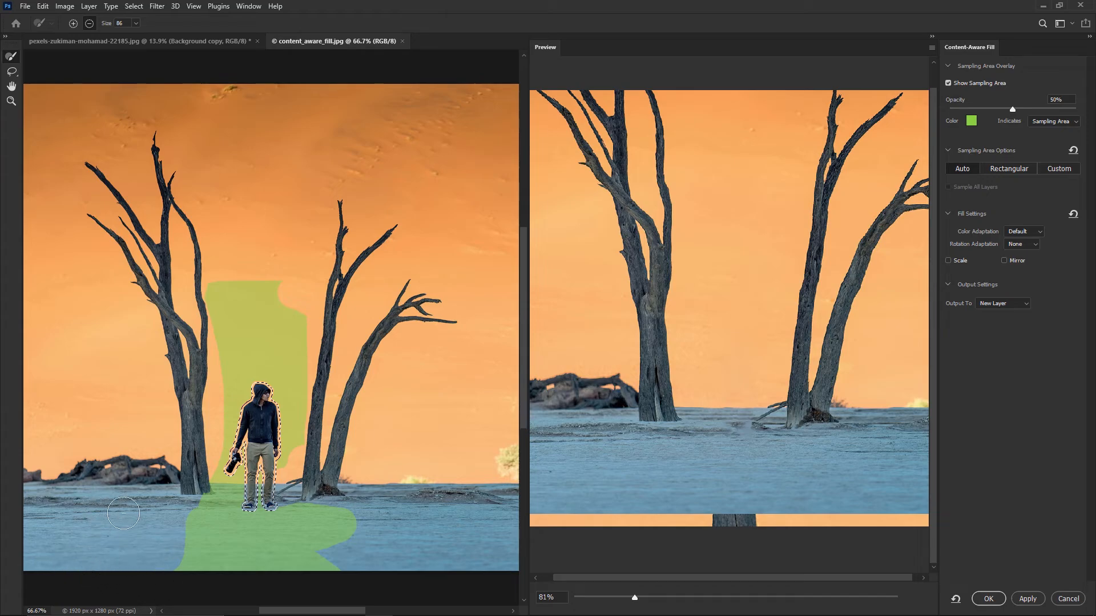
left_click_drag(225, 328, 228, 269)
mouse_move(222, 320)
left_mouse_down()
mouse_move(215, 284)
mouse_move(252, 276)
mouse_move(269, 306)
mouse_move(287, 271)
mouse_move(301, 323)
mouse_move(274, 350)
mouse_move(300, 351)
mouse_move(292, 317)
left_mouse_up()
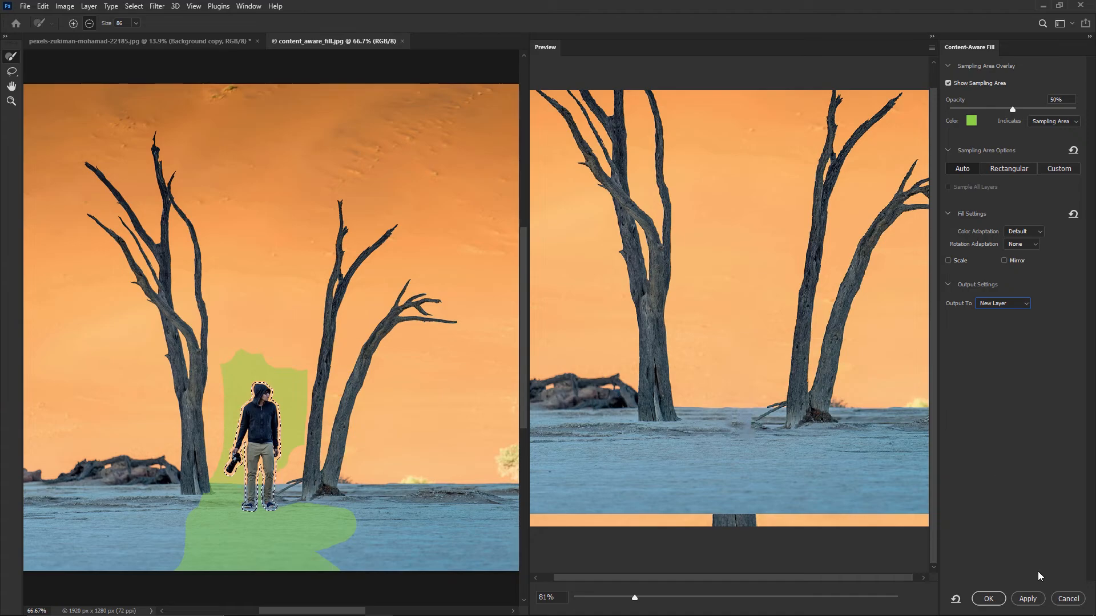
Apply and commit the Content-Aware Fill to a new layer, and deselect the filled area.
left_click(1027, 599)
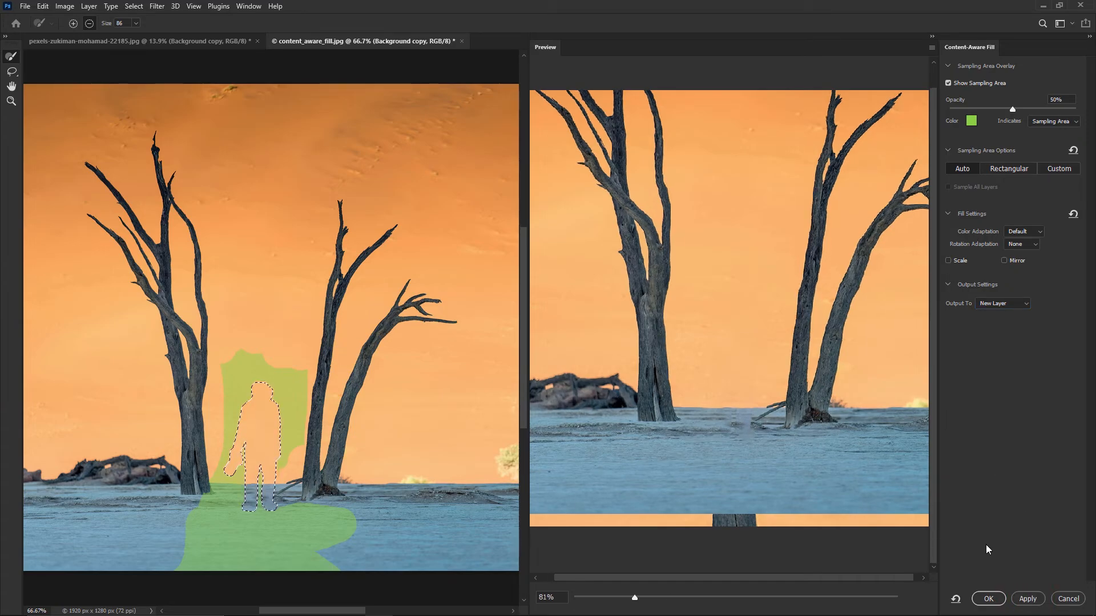
left_click(988, 599)
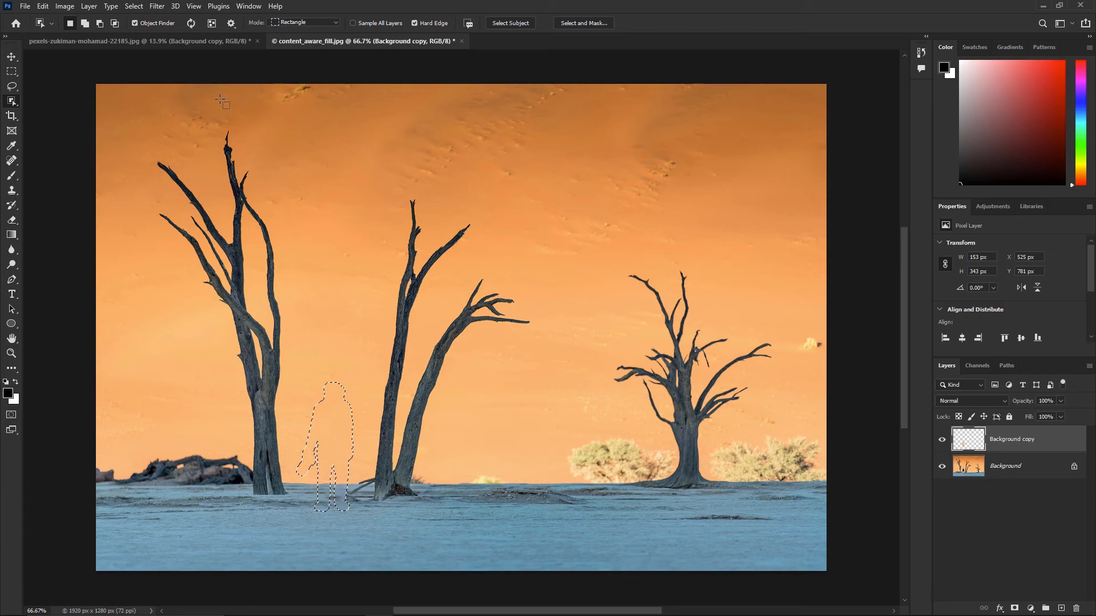
left_click(137, 8)
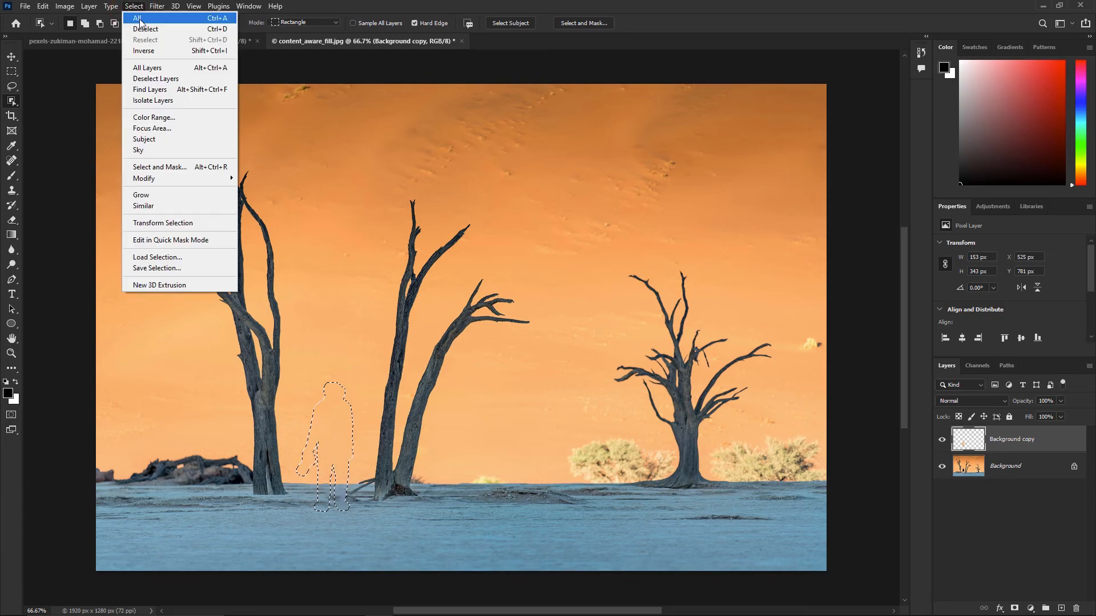
left_click(142, 29)
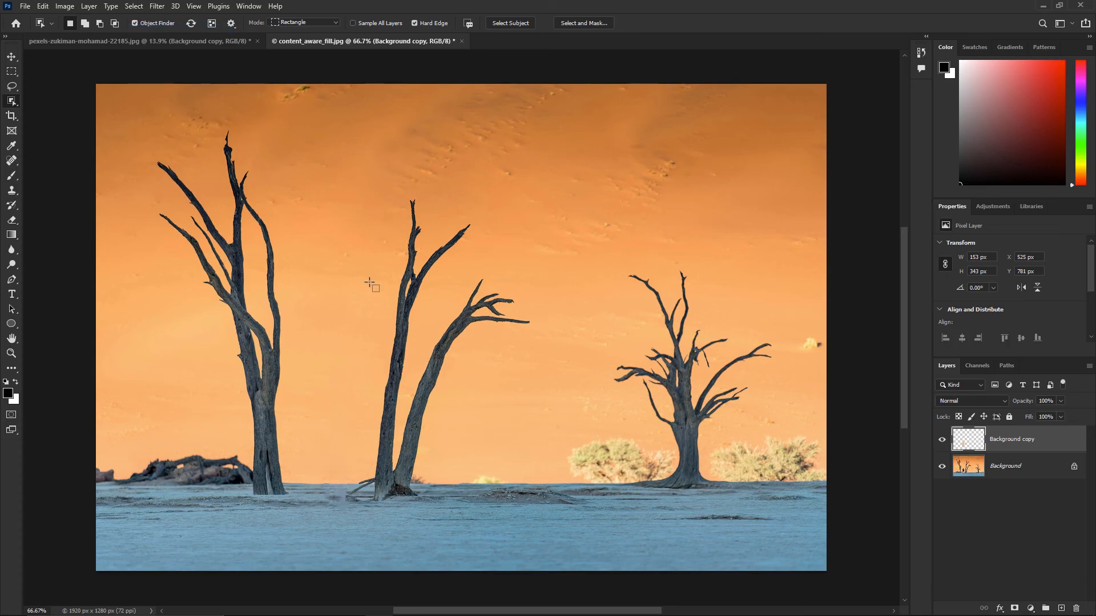